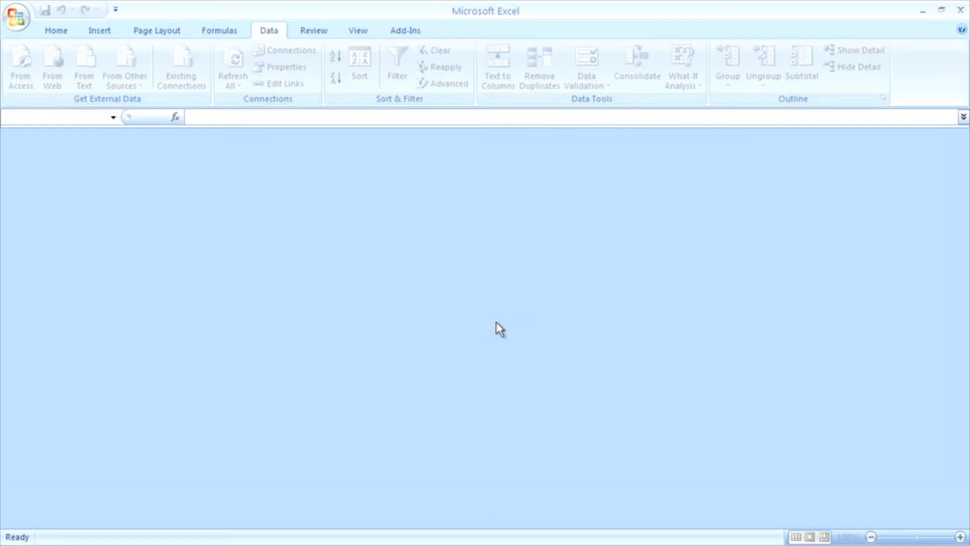
# Step: Open the workbook 03 - SumIf.xlsm from the Lesson 1 folder
pyautogui.click(21, 24)
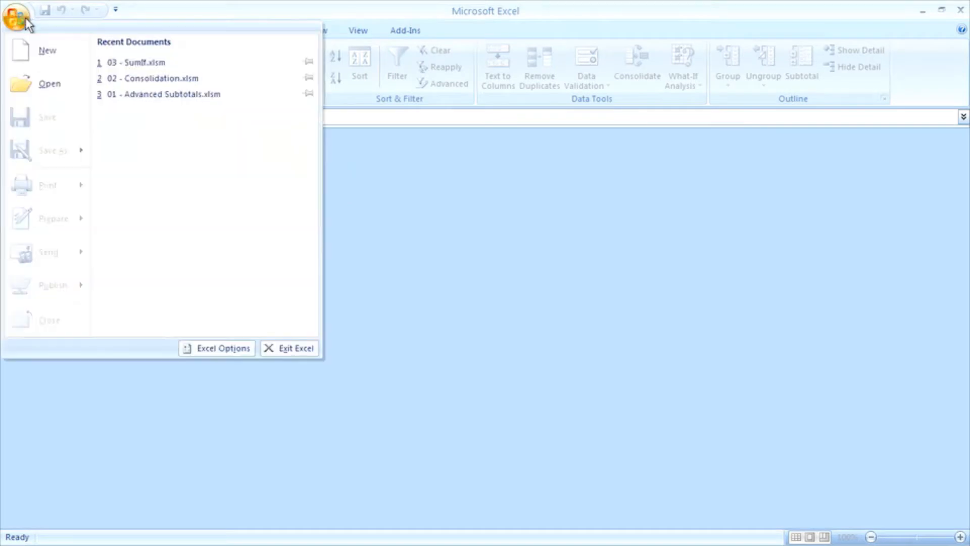
pyautogui.click(65, 84)
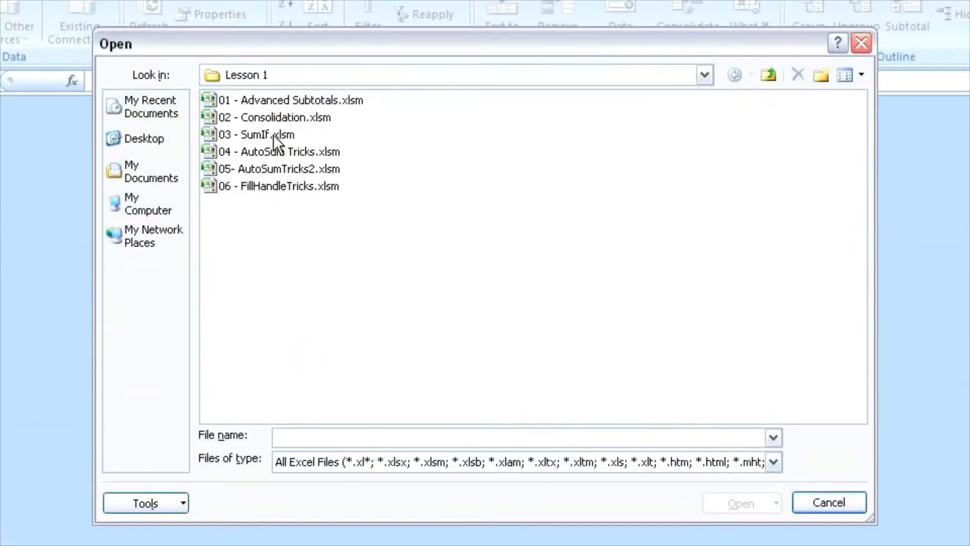
pyautogui.click(327, 157)
pyautogui.doubleClick(274, 134)
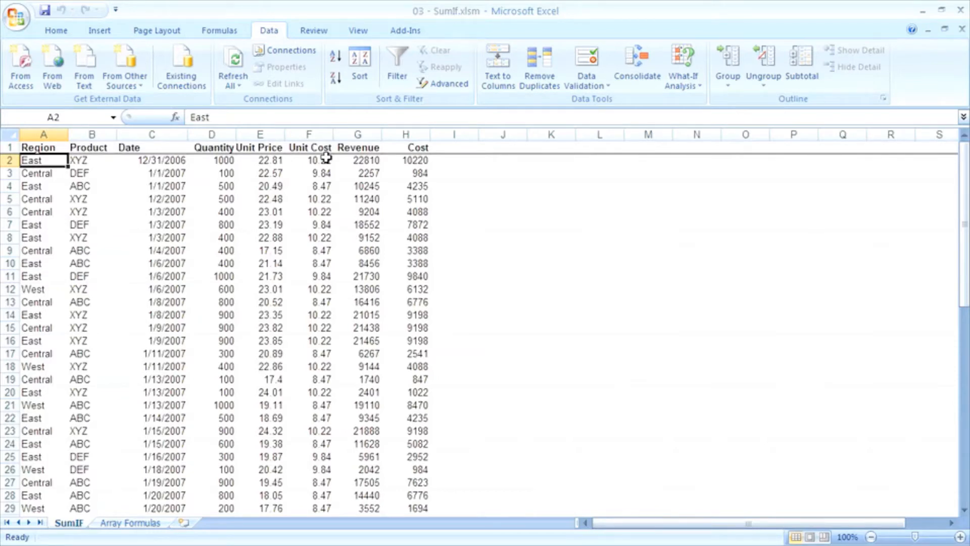
# Step: Start a SUMIF formula in cell C49, beside East under Revenue Summary by Region
pyautogui.press('End')
pyautogui.press('Down')
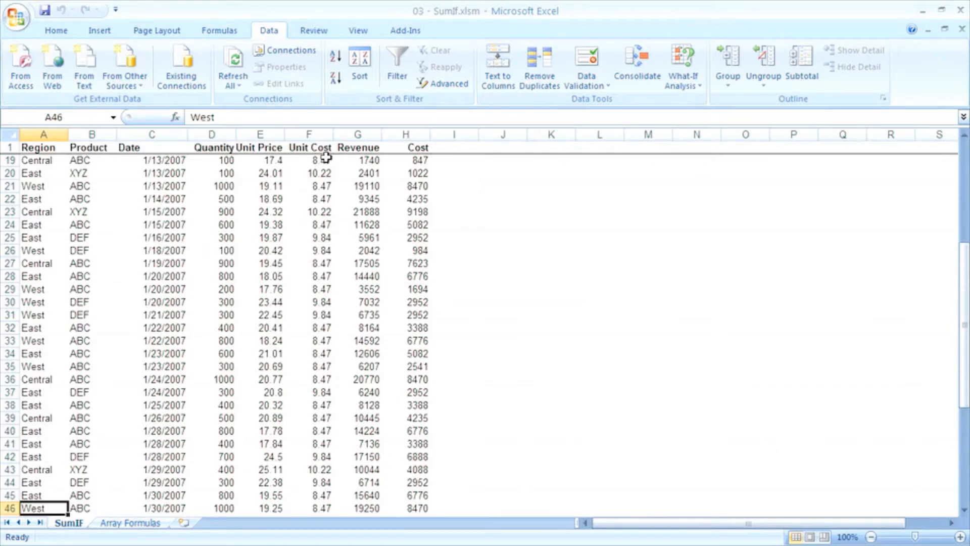
pyautogui.press('Down')
pyautogui.press('Down')
pyautogui.press('Down')
pyautogui.press('Down')
pyautogui.press('Down')
pyautogui.press('Down')
pyautogui.press('Down')
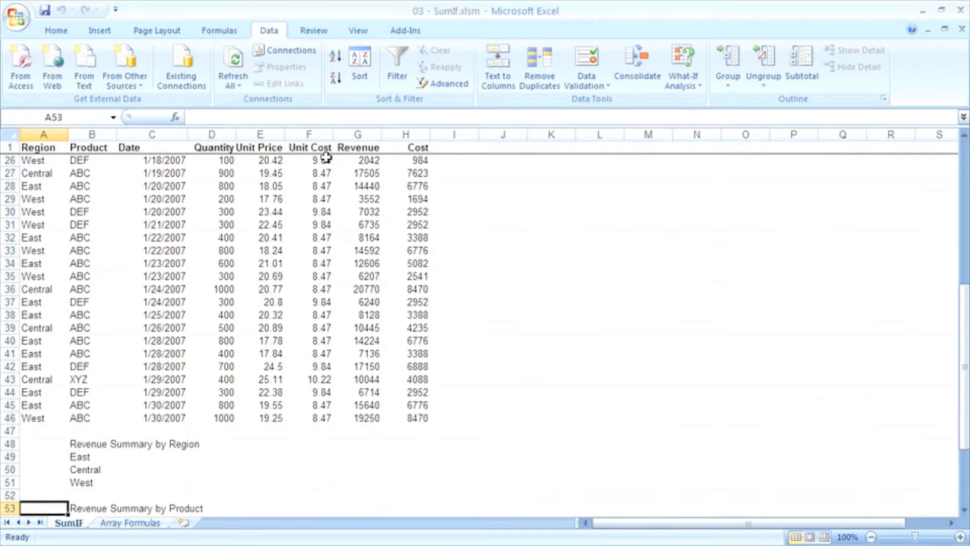
pyautogui.click(158, 460)
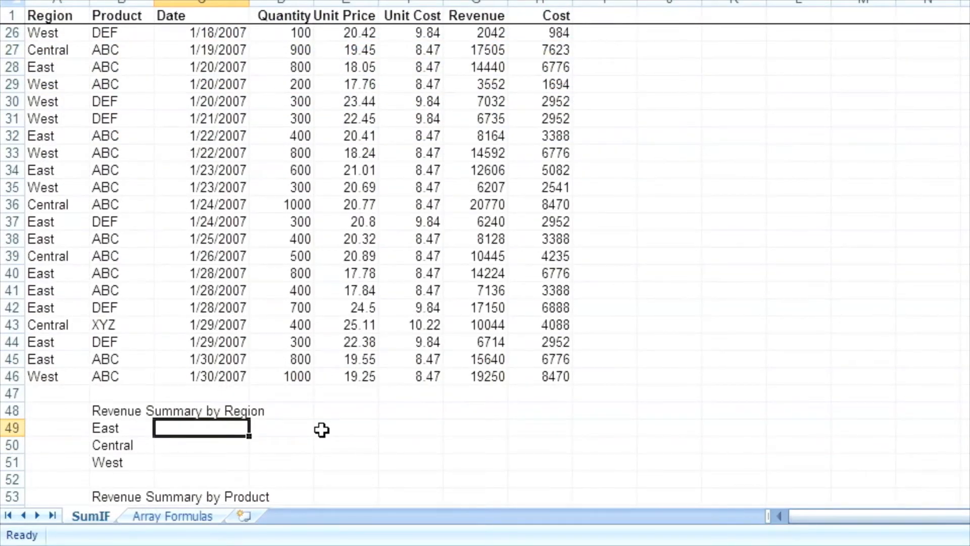
pyautogui.write('=SUMIF')
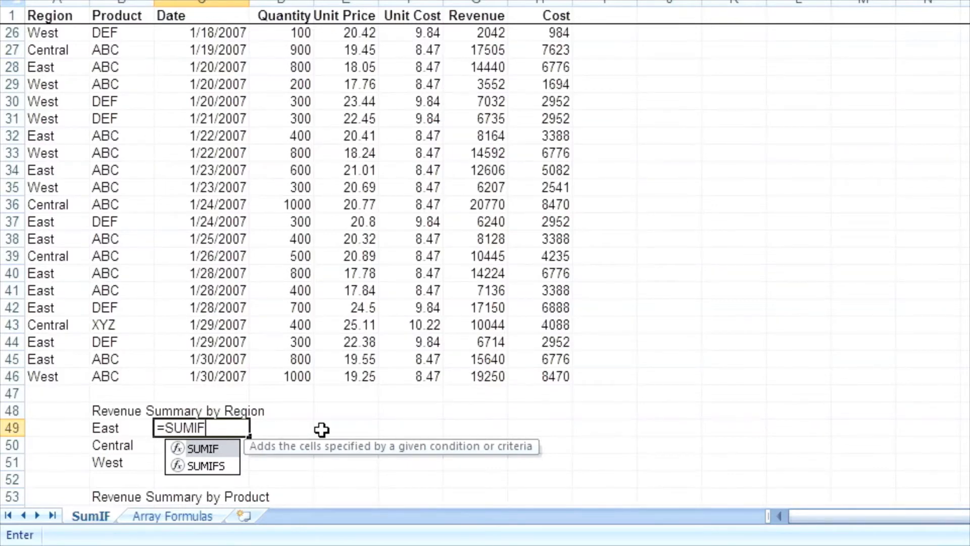
pyautogui.write('(')
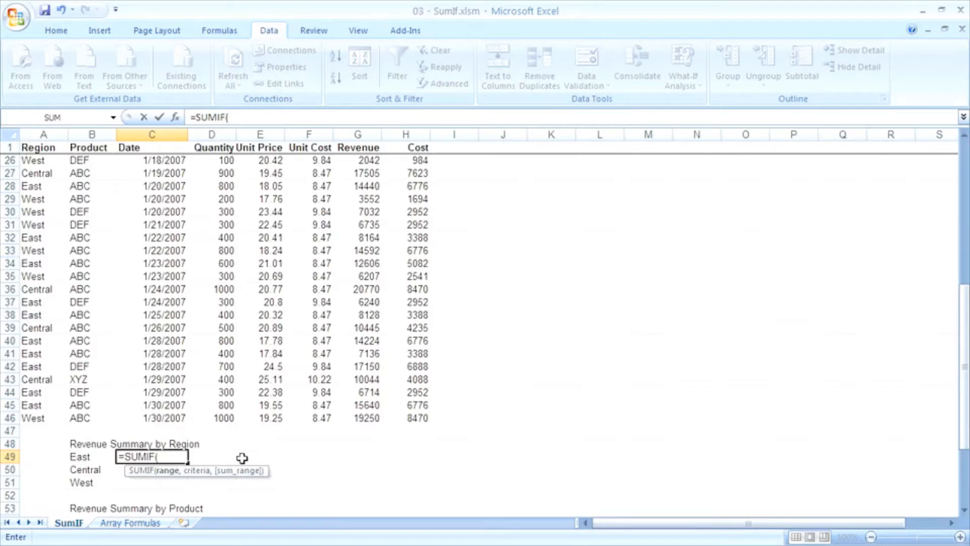
# Step: Set the formula's range argument to the Region data as the absolute reference $A$2:$A$46
pyautogui.click(48, 419)
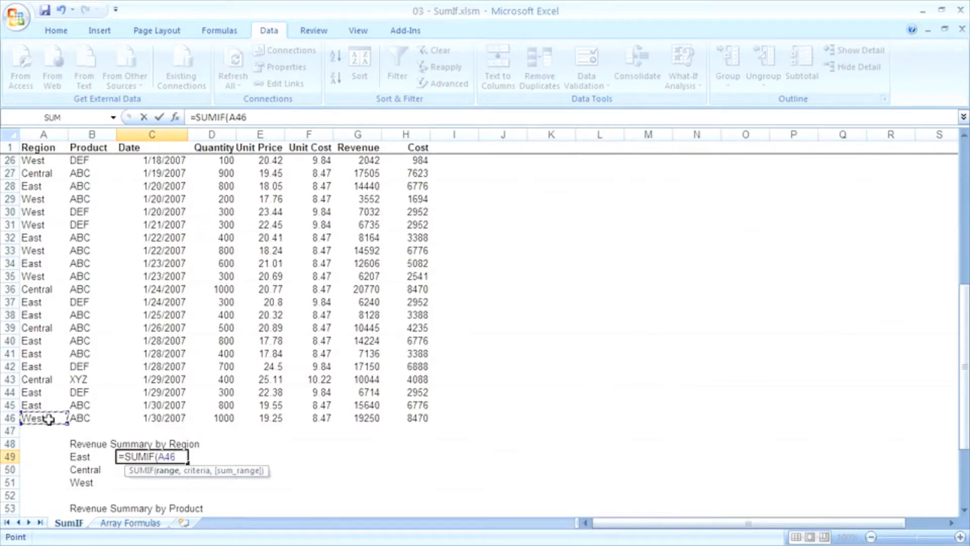
pyautogui.press('End')
pyautogui.hotkey('shift', 'Up')
pyautogui.hotkey('shift', 'Down')
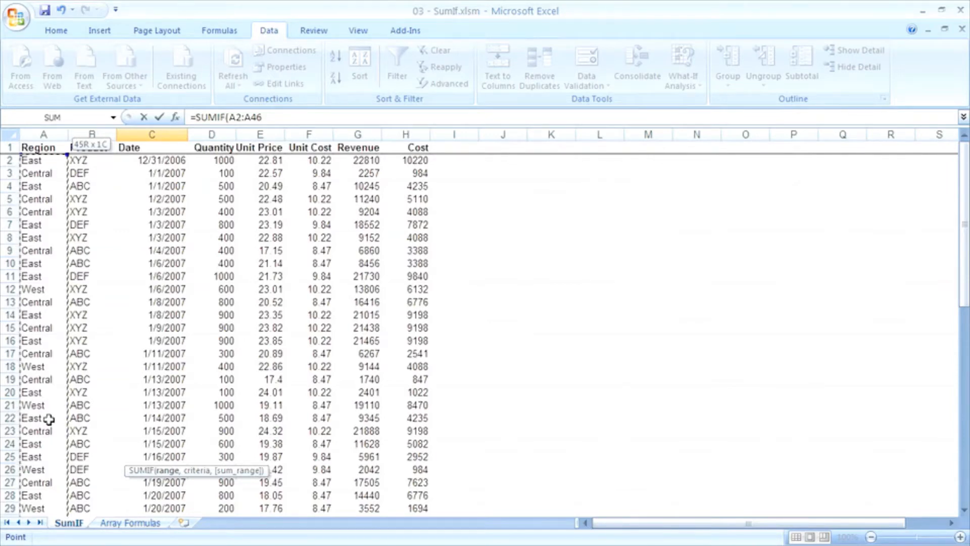
pyautogui.press('F4')
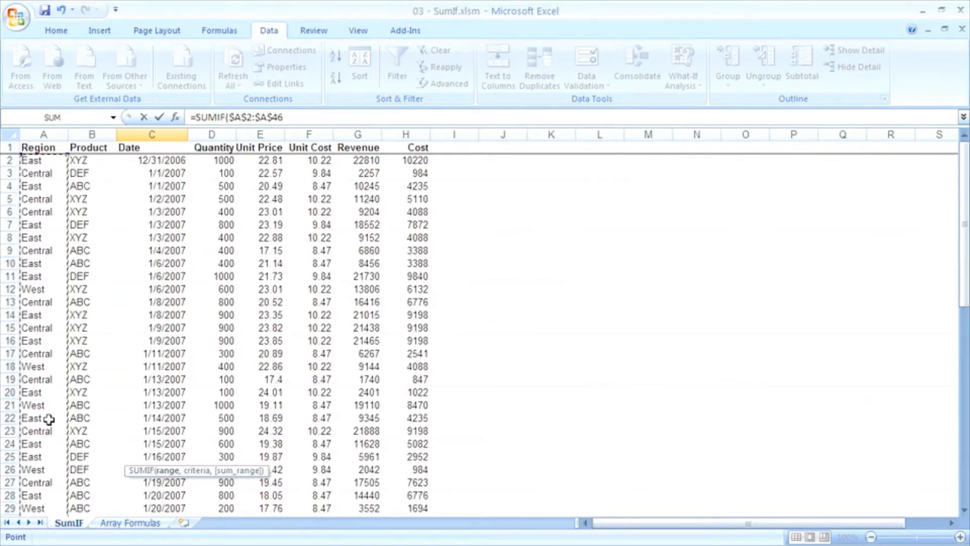
pyautogui.write(',')
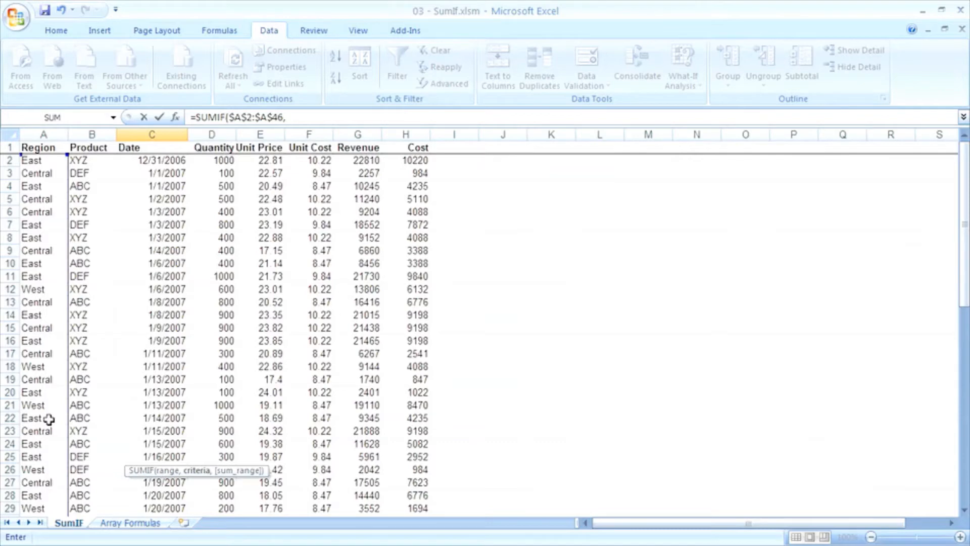
# Step: Use B49 as the criteria and the Revenue data $G$2:$G$46 as the absolute sum range, completing the formula in C49
pyautogui.press('Left')
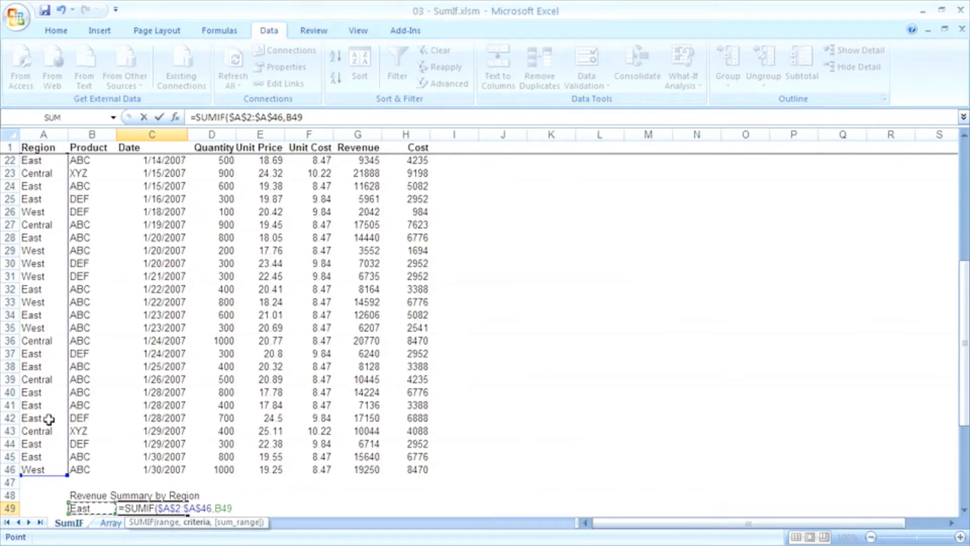
pyautogui.write(',')
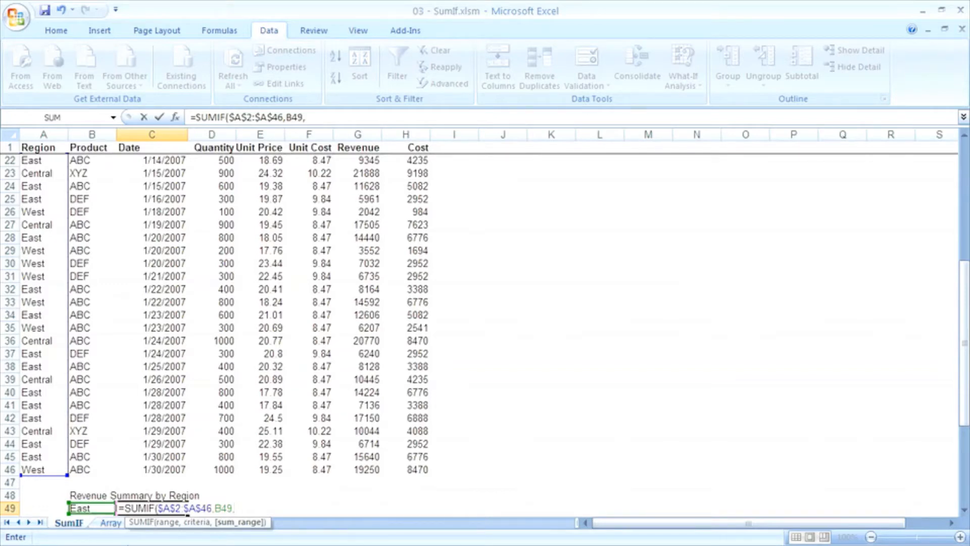
pyautogui.click(353, 473)
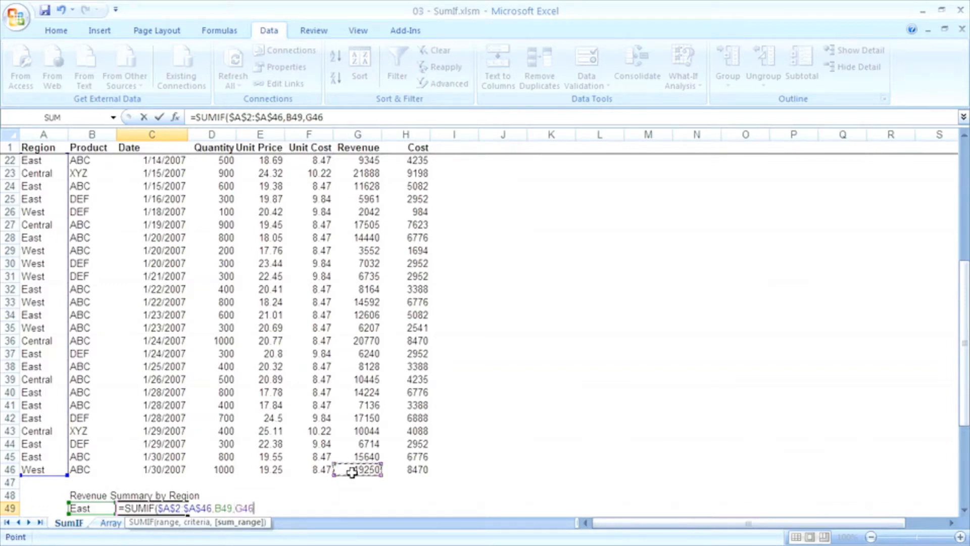
pyautogui.hotkey('ctrl', 'shift', 'Up')
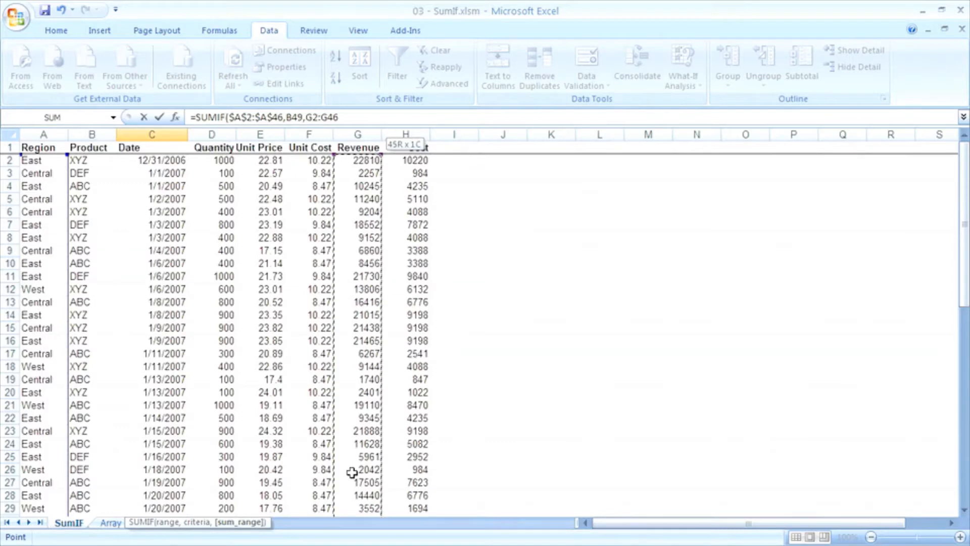
pyautogui.press('F4')
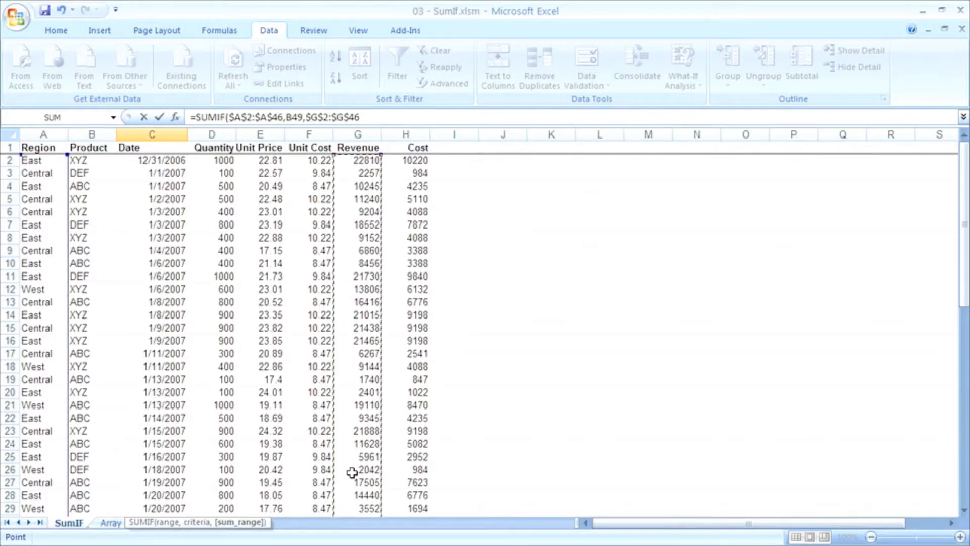
pyautogui.write(')')
pyautogui.hotkey('ctrl', 'Return')
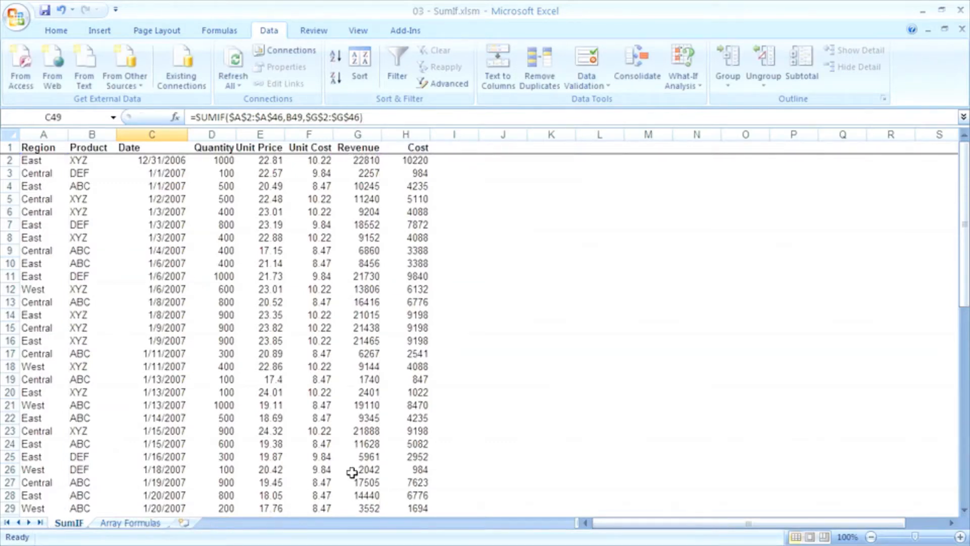
# Step: Fill the East formula from C49 down to the Central and West rows through C51
pyautogui.press('Down')
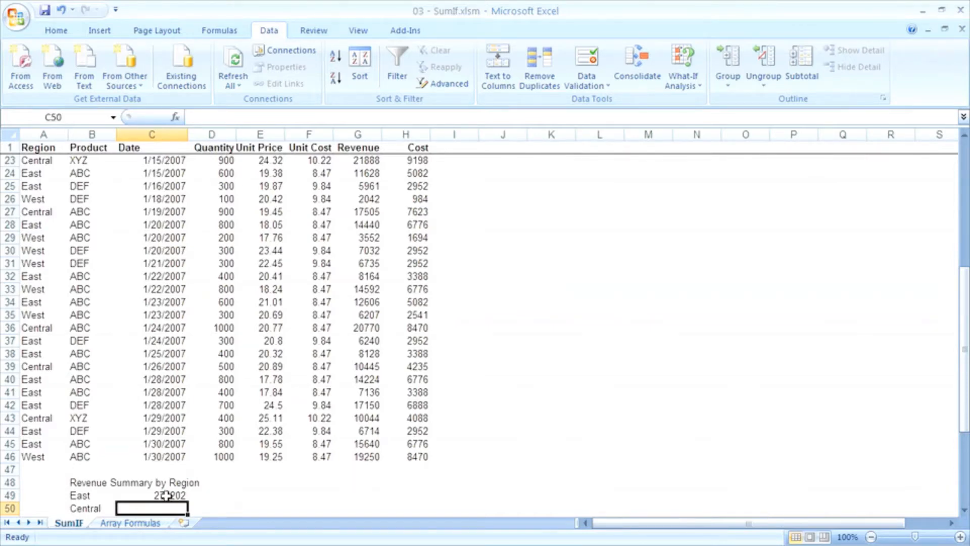
pyautogui.click(167, 496)
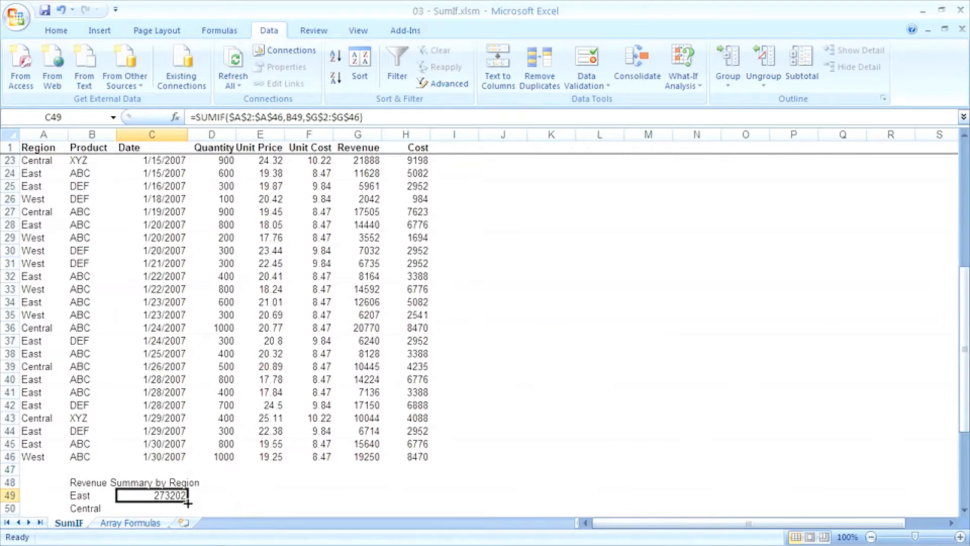
pyautogui.doubleClick(188, 503)
pyautogui.scroll(-2, 238, 489)
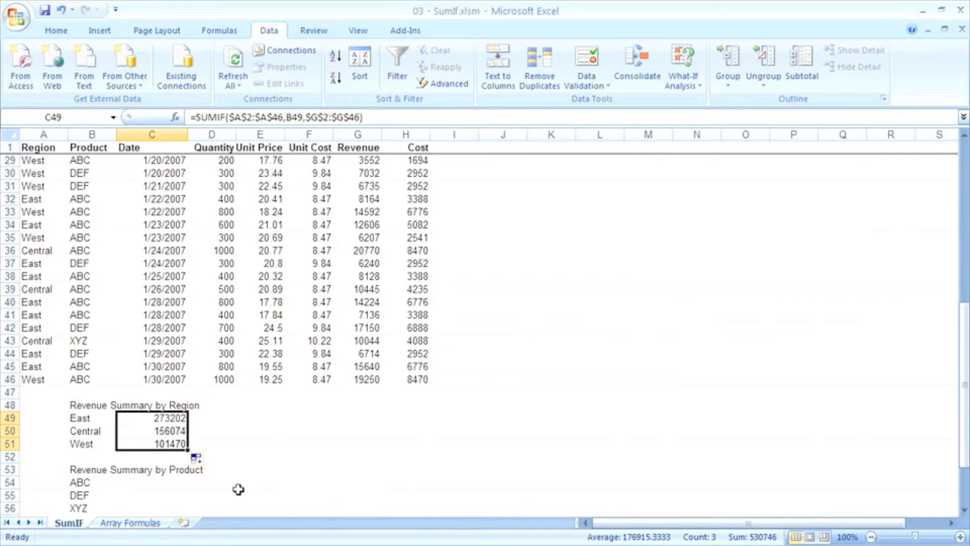
# Step: Select the Revenue column from G46 up to its header to check its total against the region summary
pyautogui.click(355, 382)
pyautogui.hotkey('ctrl', 'shift', 'Up')
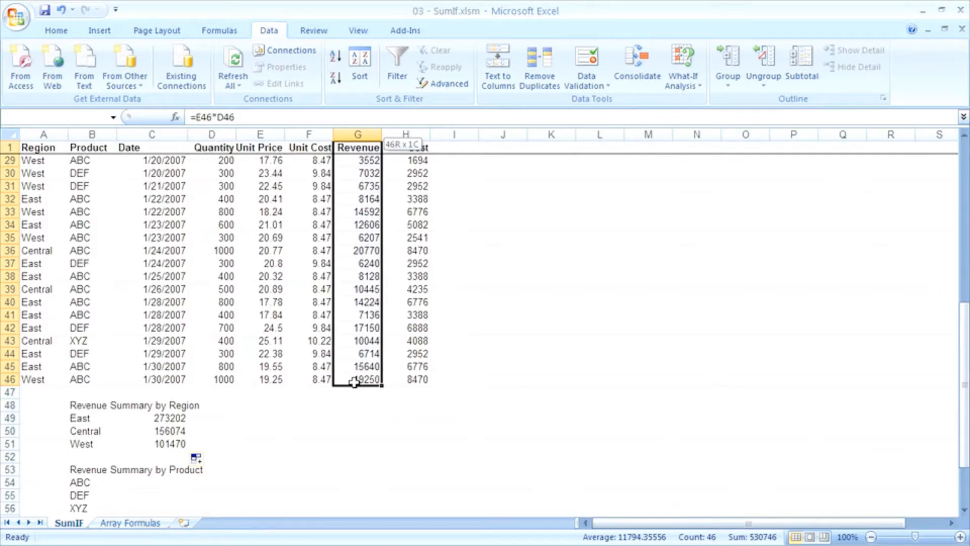
pyautogui.moveTo(355, 382); pyautogui.dragTo(354, 382)
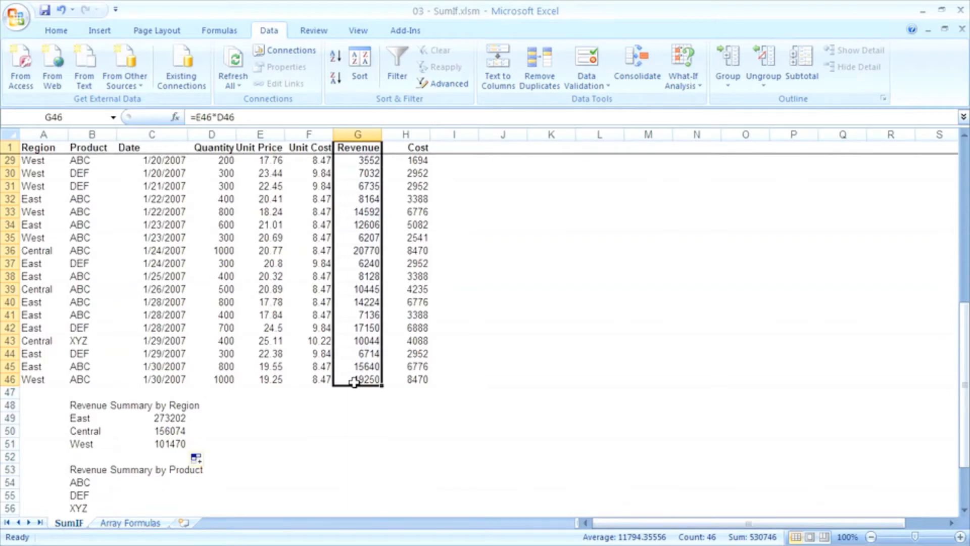
# Step: Copy the East formula in C49 into C54, the ABC row of Revenue Summary by Product
pyautogui.click(178, 418)
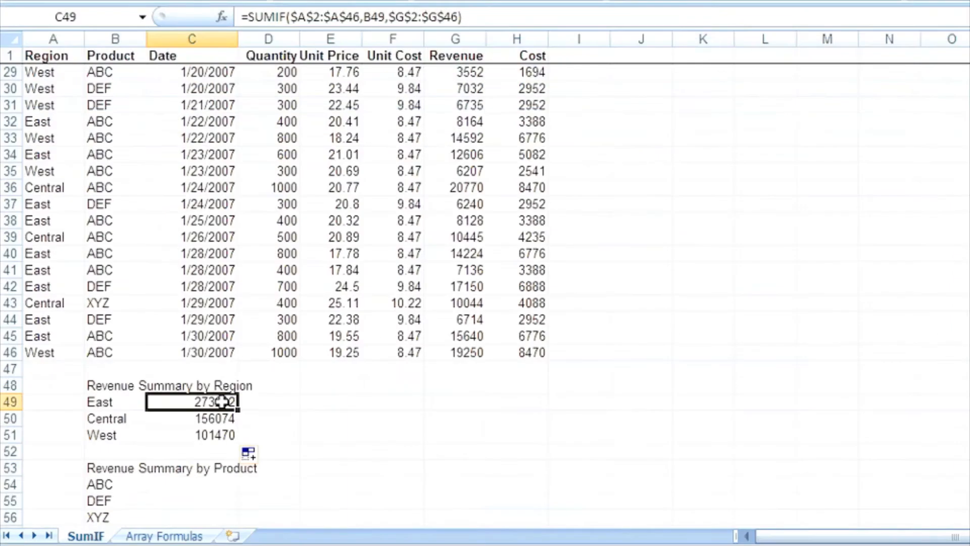
pyautogui.hotkey('ctrl', 'c')
pyautogui.click(212, 485)
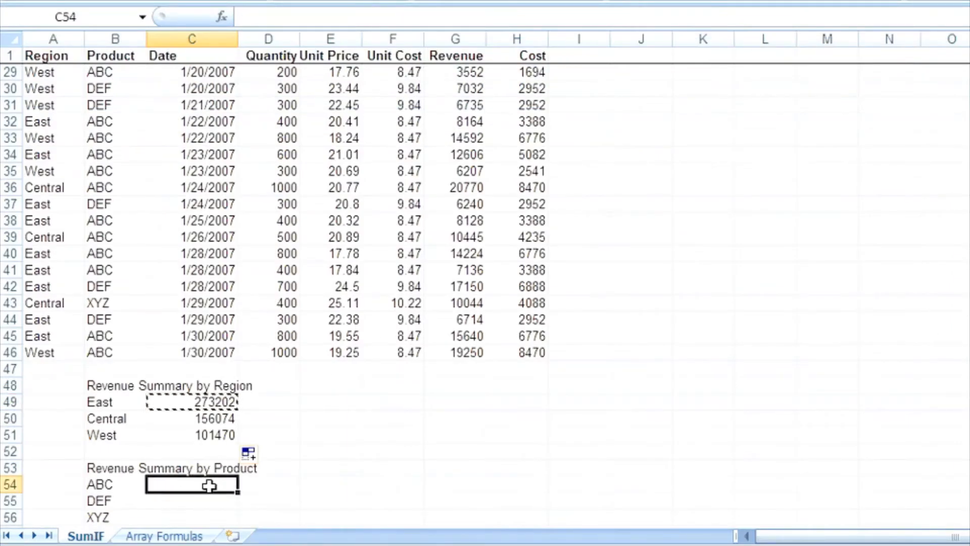
pyautogui.hotkey('ctrl', 'v')
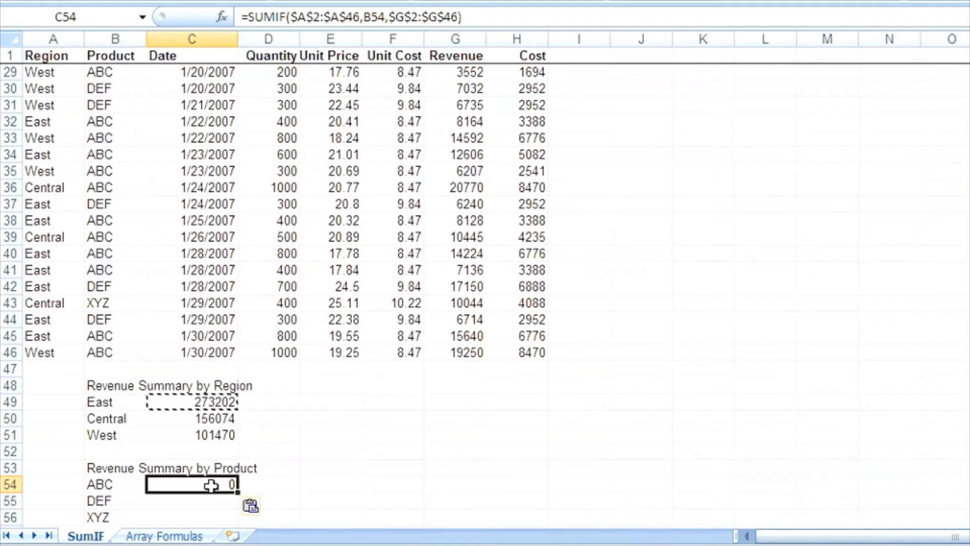
# Step: Change the range argument in C54 to the Product data $B$2:$B$46 and fill the formula down through C56
pyautogui.press('F2')
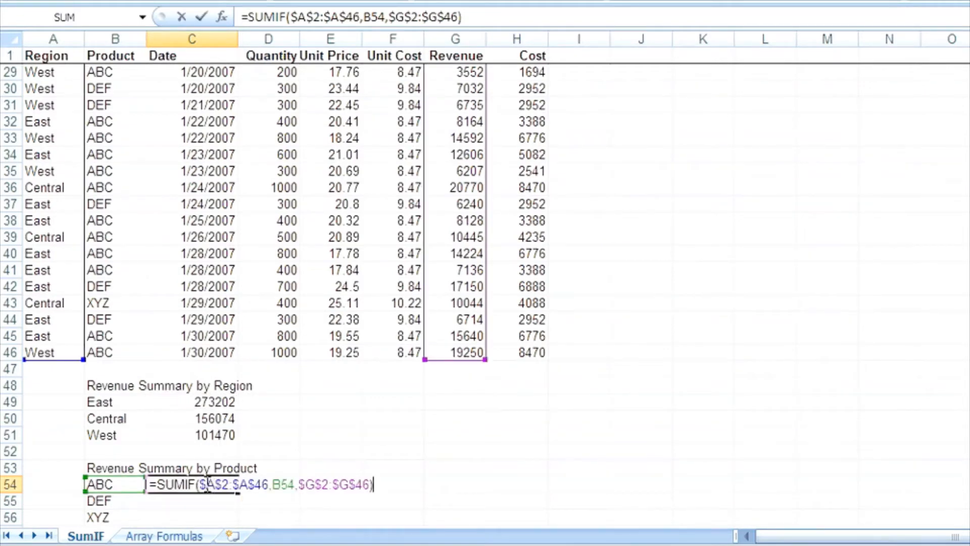
pyautogui.click(212, 484)
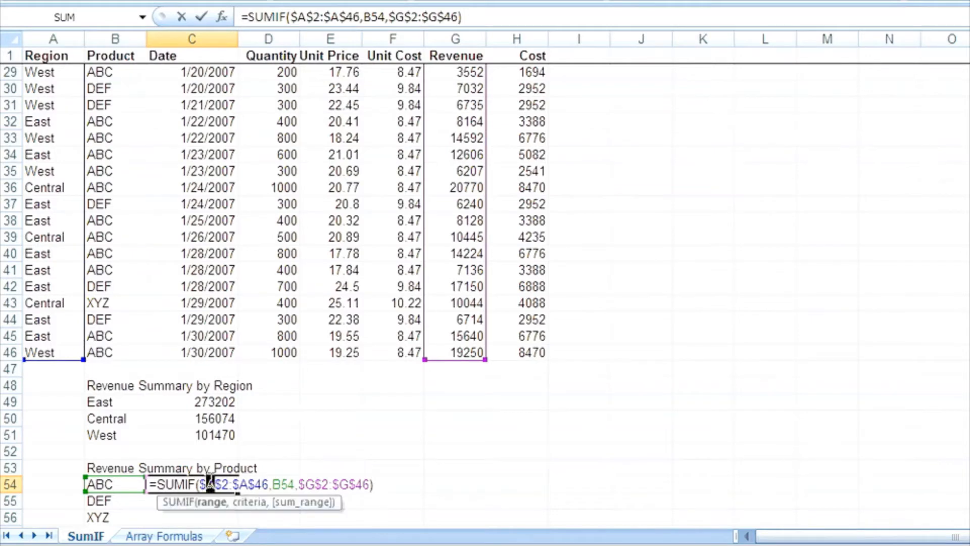
pyautogui.write('B')
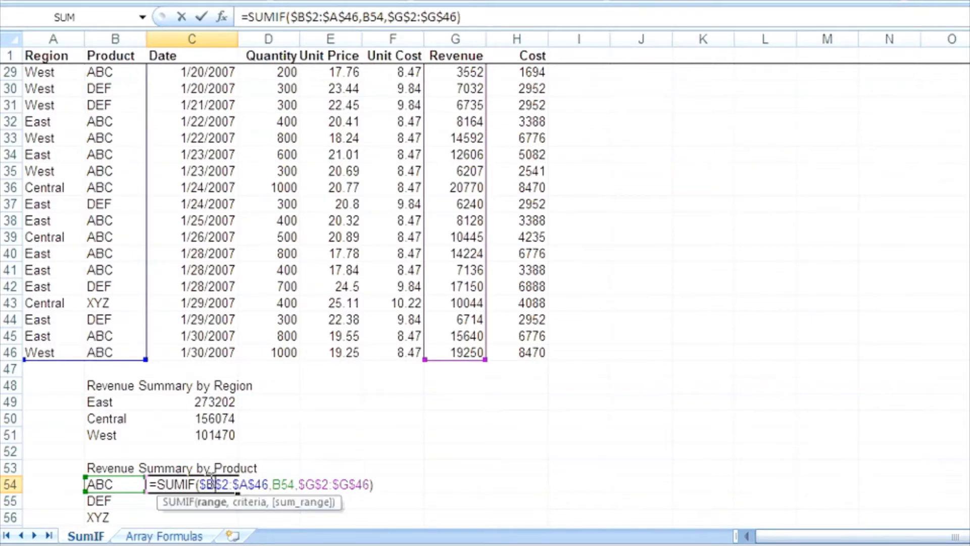
pyautogui.moveTo(240, 484); pyautogui.dragTo(246, 484)
pyautogui.write('B')
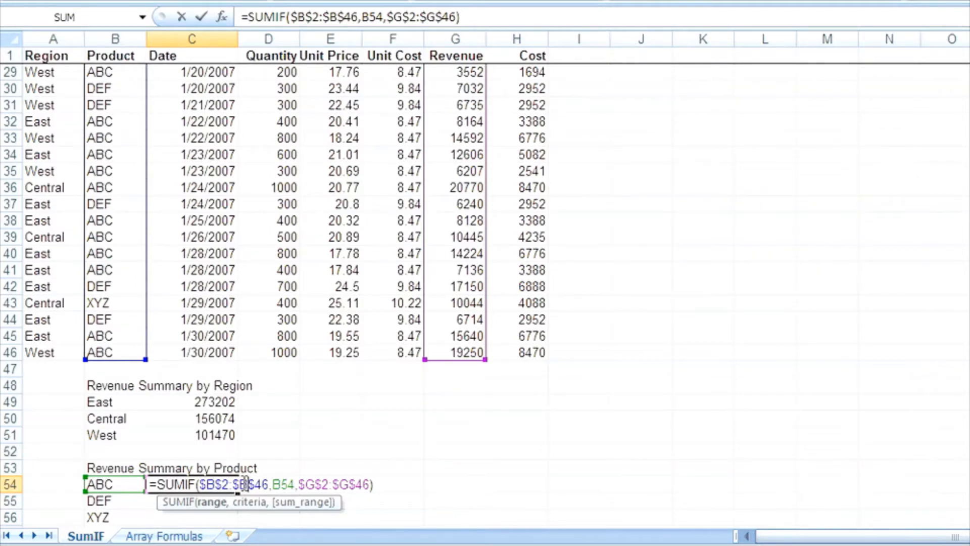
pyautogui.hotkey('ctrl', 'Return')
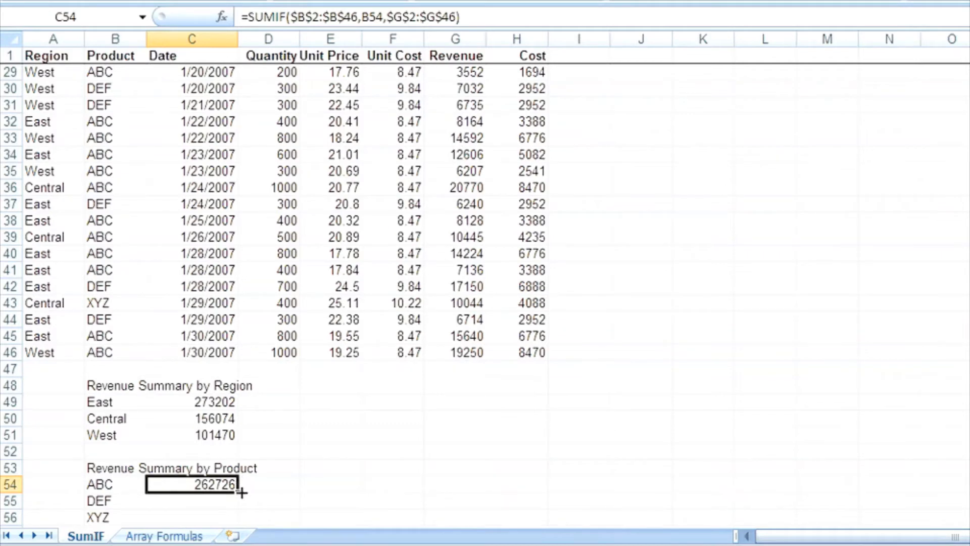
pyautogui.moveTo(242, 492); pyautogui.dragTo(243, 520)
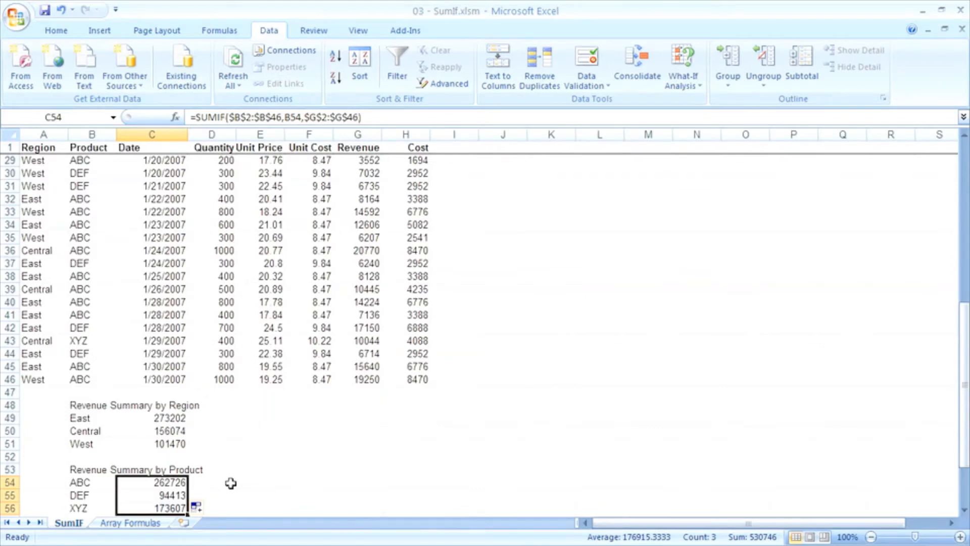
pyautogui.press('Escape')
# Step: Start a SUMIFS formula in C60, the ABC/Central cell, with the Revenue data $G$2:$G$46 as the sum range
pyautogui.scroll(-3, 231, 483)
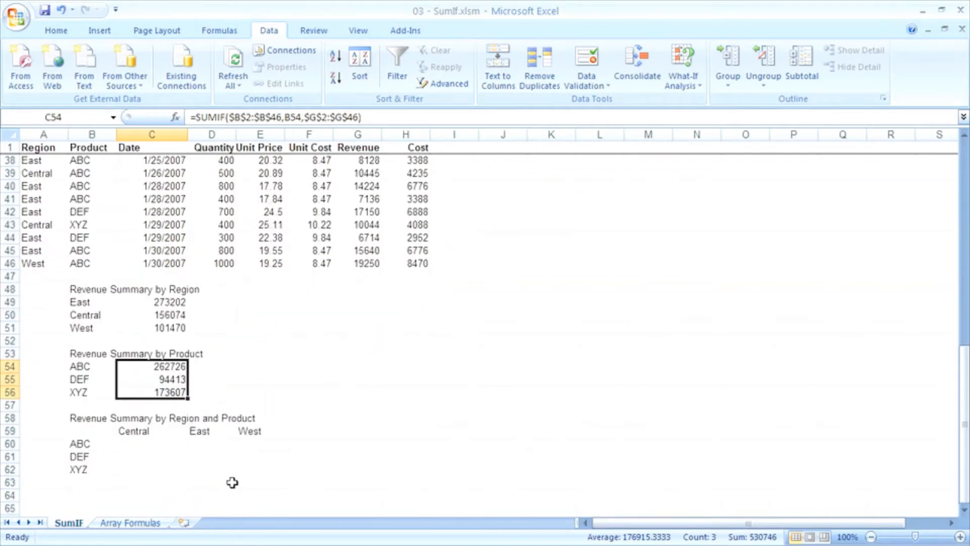
pyautogui.click(162, 445)
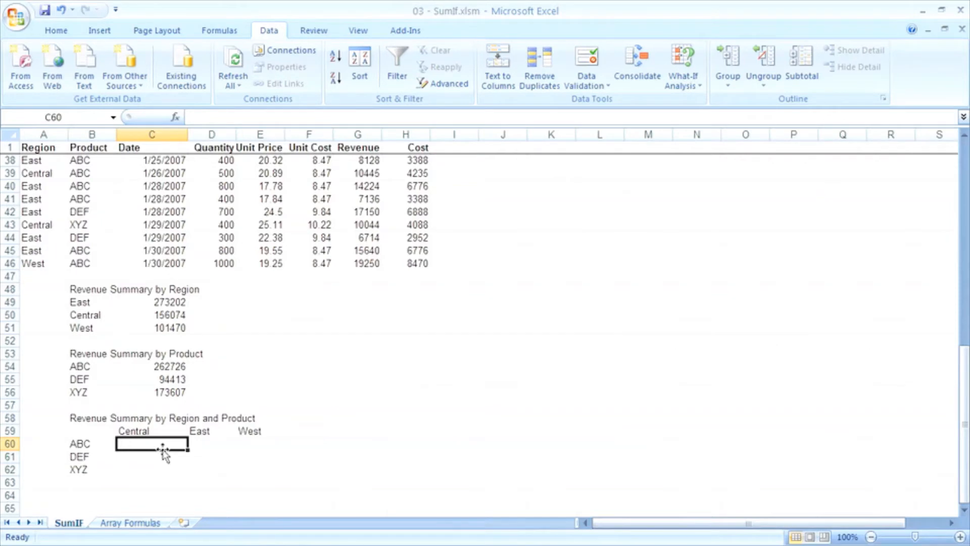
pyautogui.scroll(-1, 163, 451)
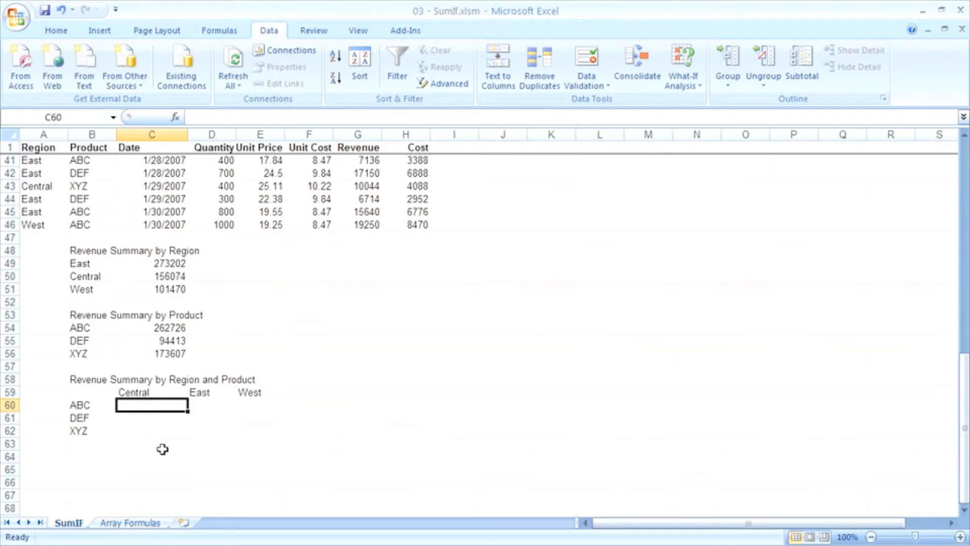
pyautogui.write('=')
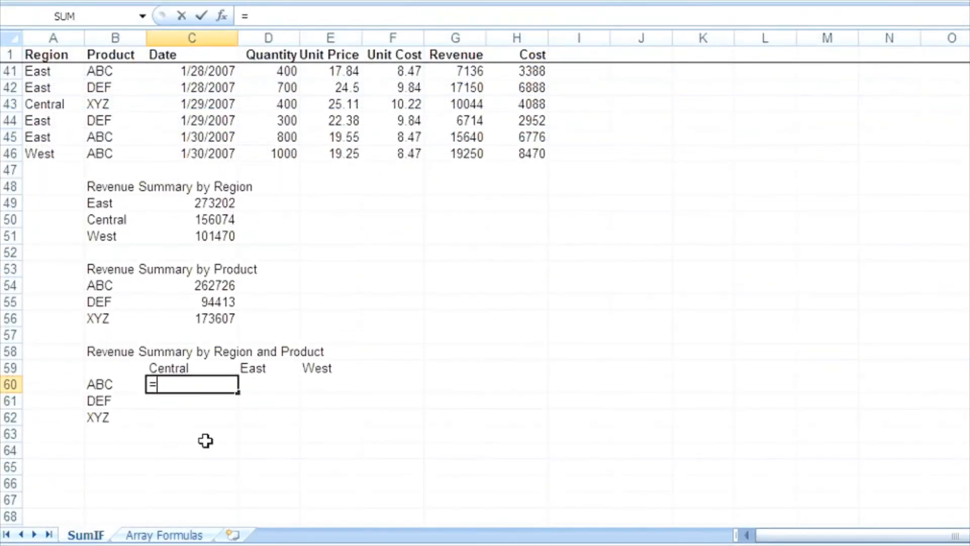
pyautogui.write('su')
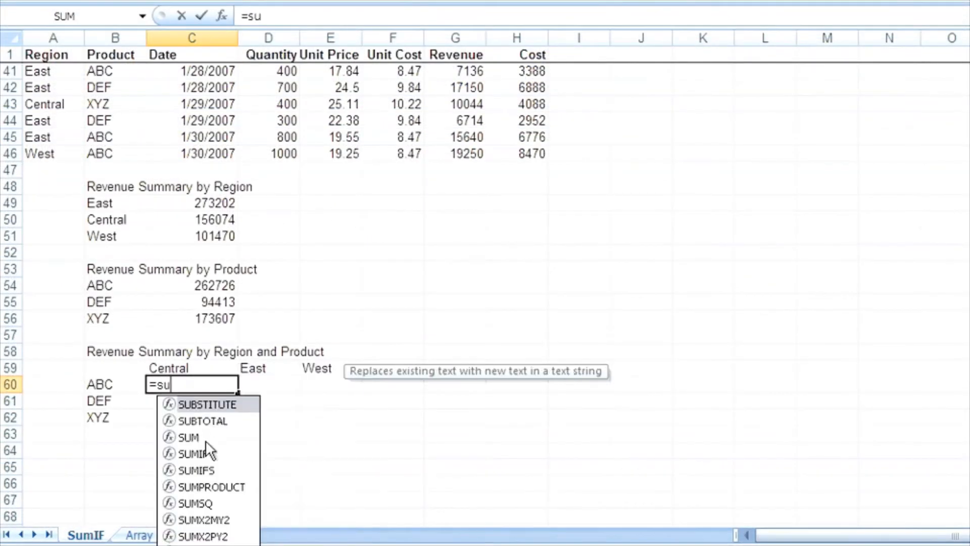
pyautogui.write('mifs(')
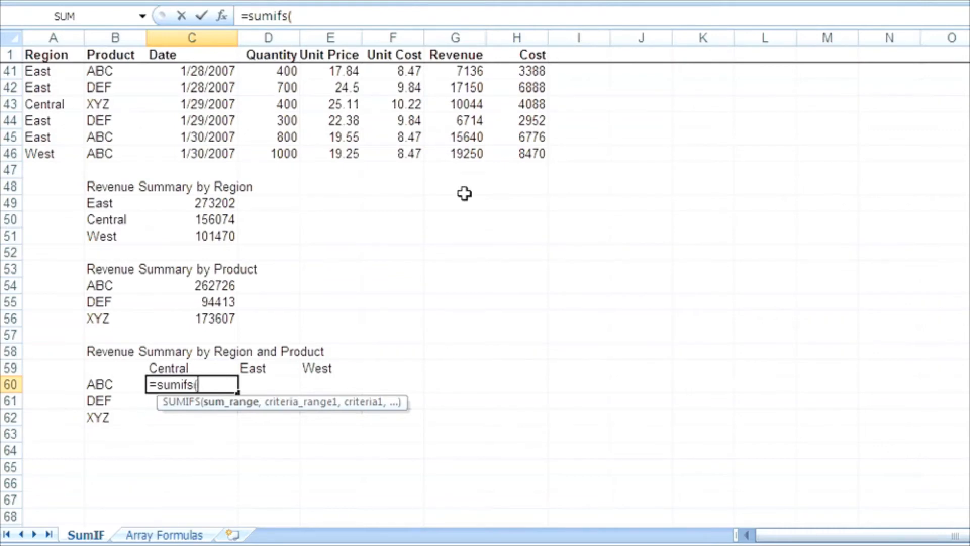
pyautogui.click(464, 153)
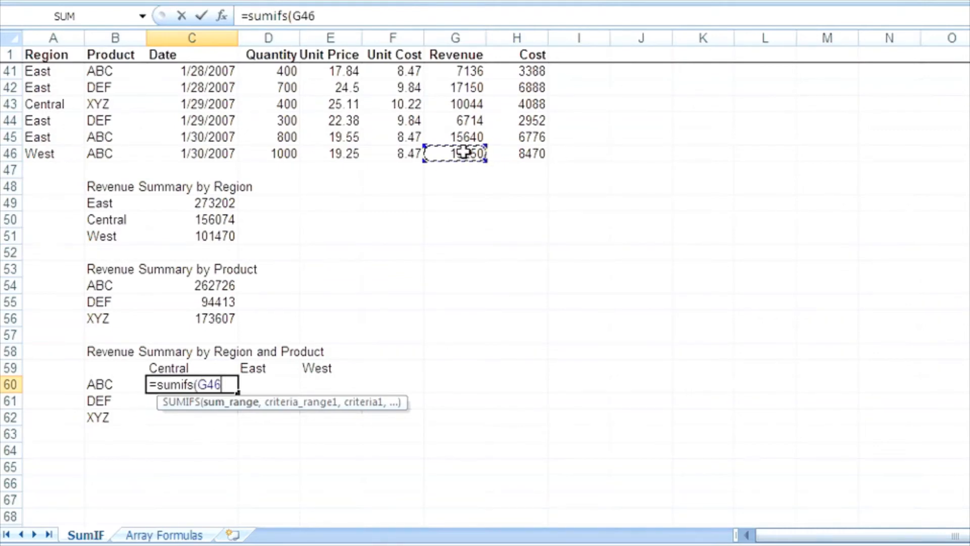
pyautogui.hotkey('ctrl', 'shift', 'Up')
pyautogui.hotkey('shift', 'Down')
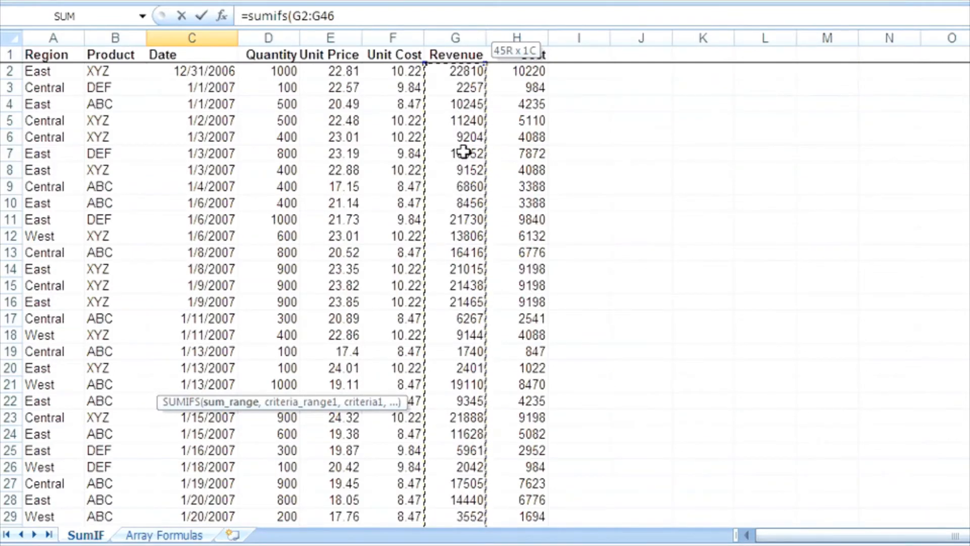
pyautogui.press('F4')
pyautogui.write(',')
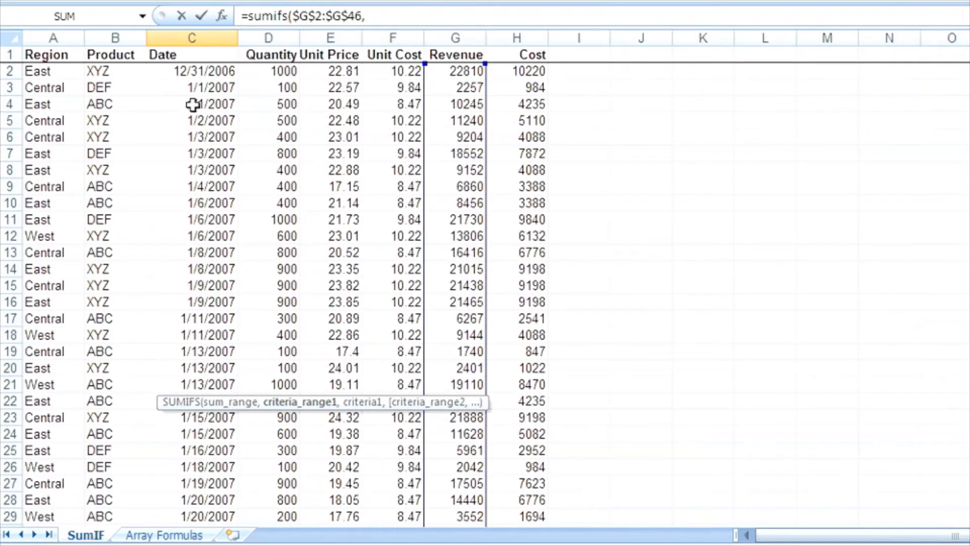
# Step: Add the Region data $A$2:$A$46 as the first criteria range and the Central heading C59 as its criterion
pyautogui.click(38, 71)
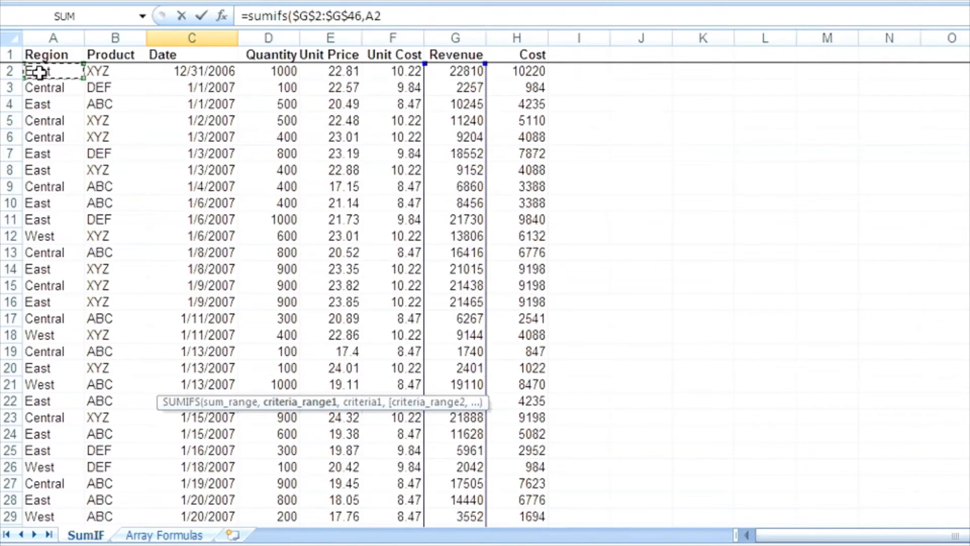
pyautogui.hotkey('ctrl', 'shift', 'Down')
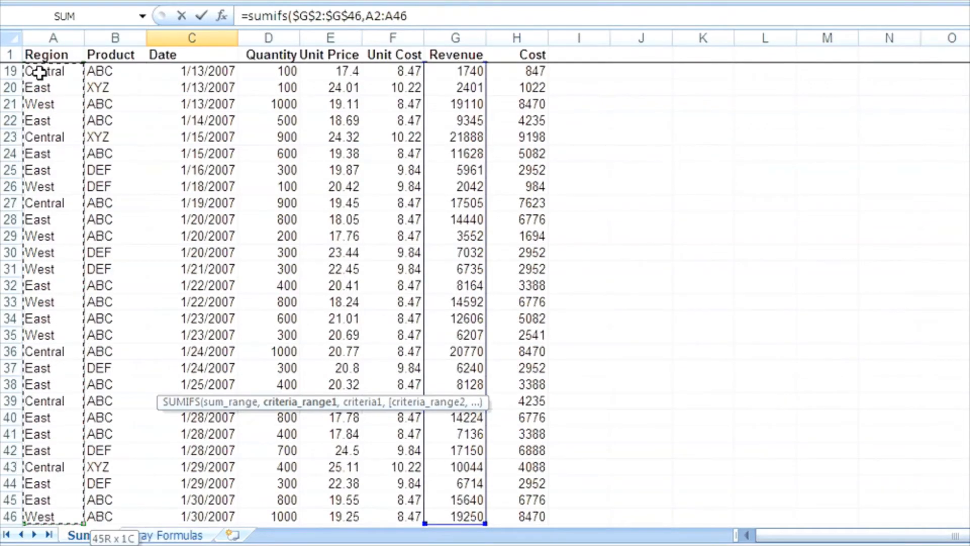
pyautogui.press('F4')
pyautogui.write(',')
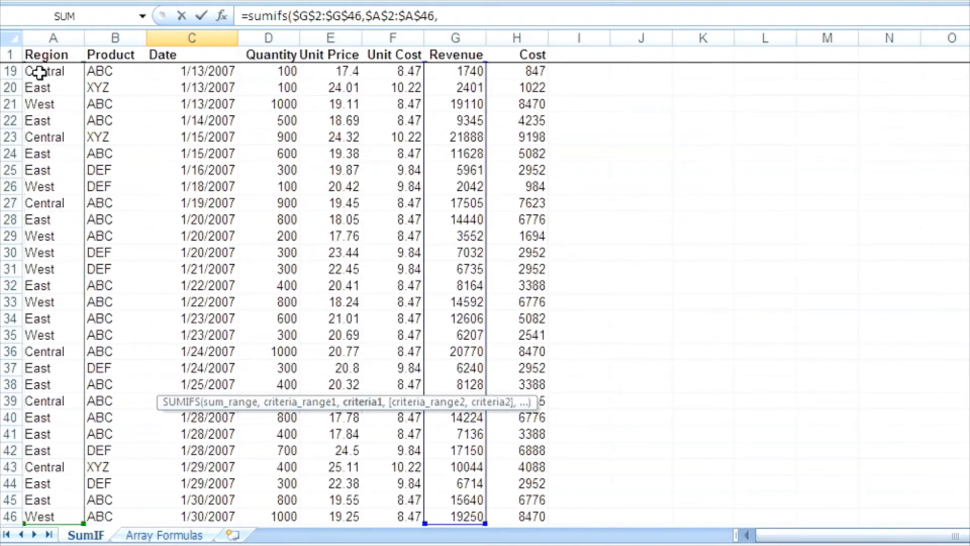
pyautogui.press('Up')
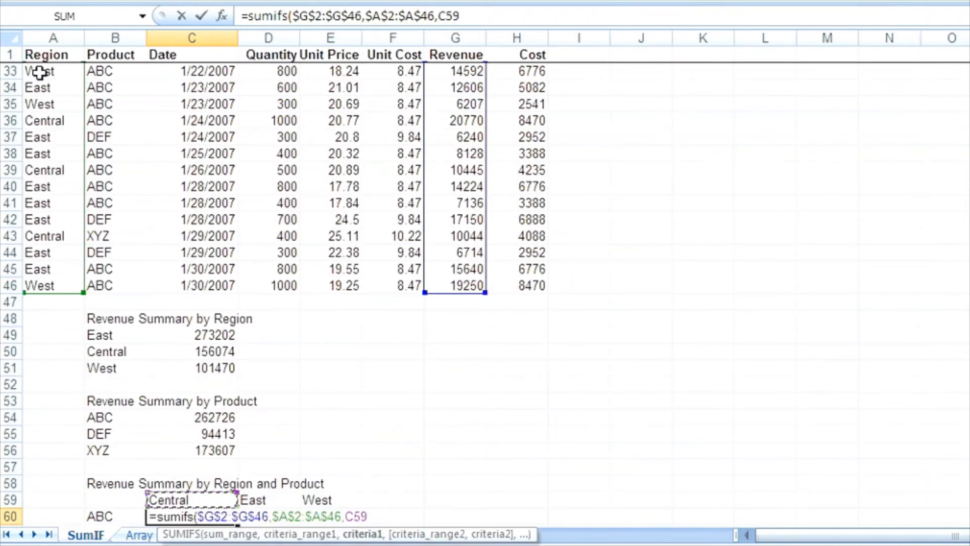
pyautogui.write(',')
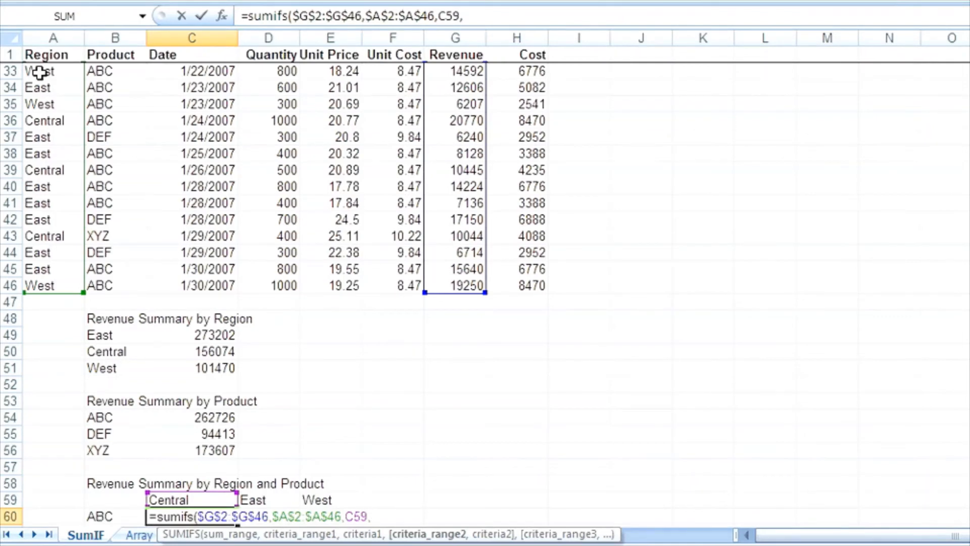
# Step: Add the Product data $B$2:$B$46 with criterion B60 as the second condition and enter the SUMIFS formula in C60
pyautogui.click(110, 287)
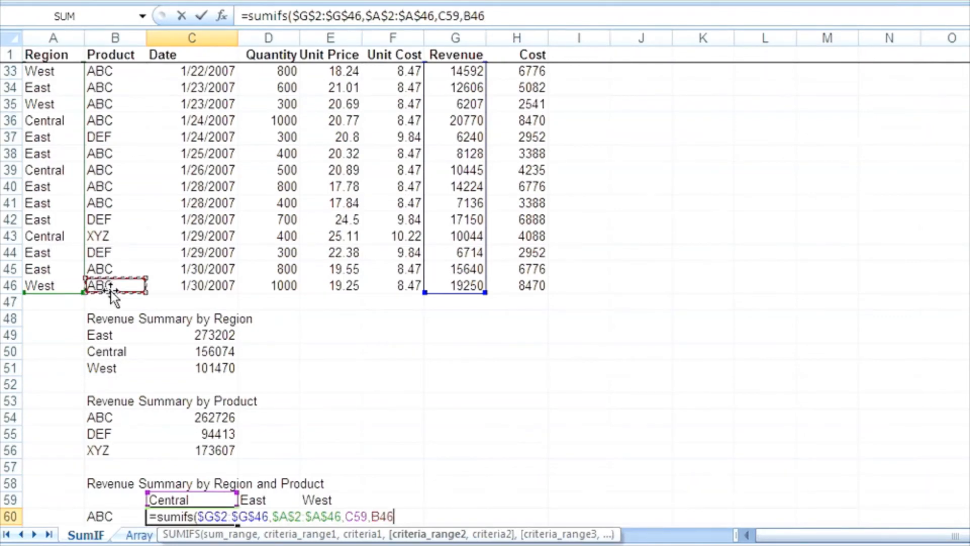
pyautogui.hotkey('ctrl', 'shift', 'Up')
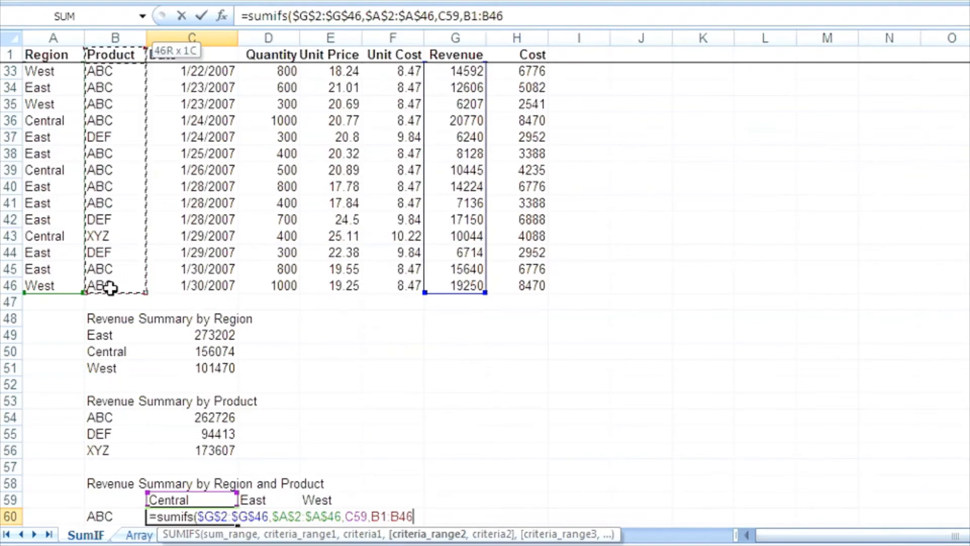
pyautogui.hotkey('shift', 'Down')
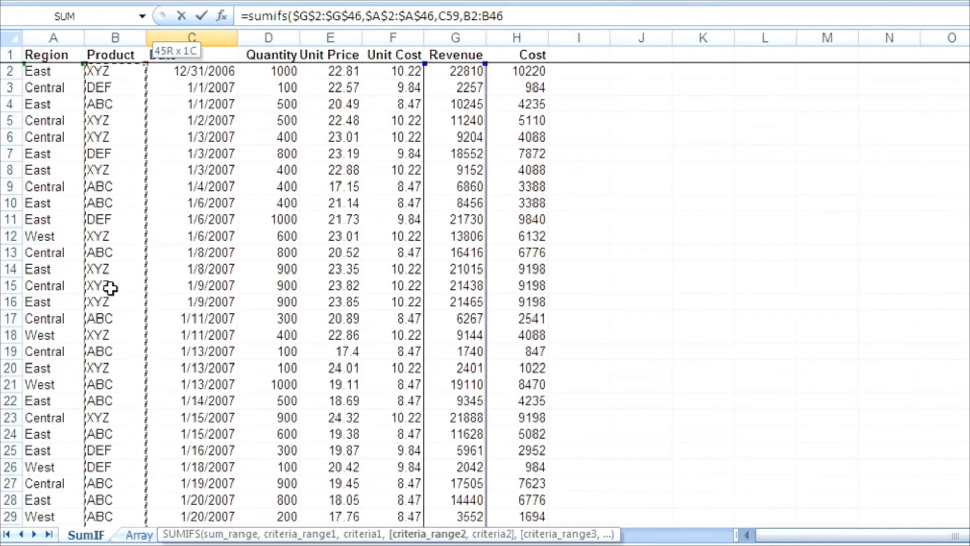
pyautogui.press('F4')
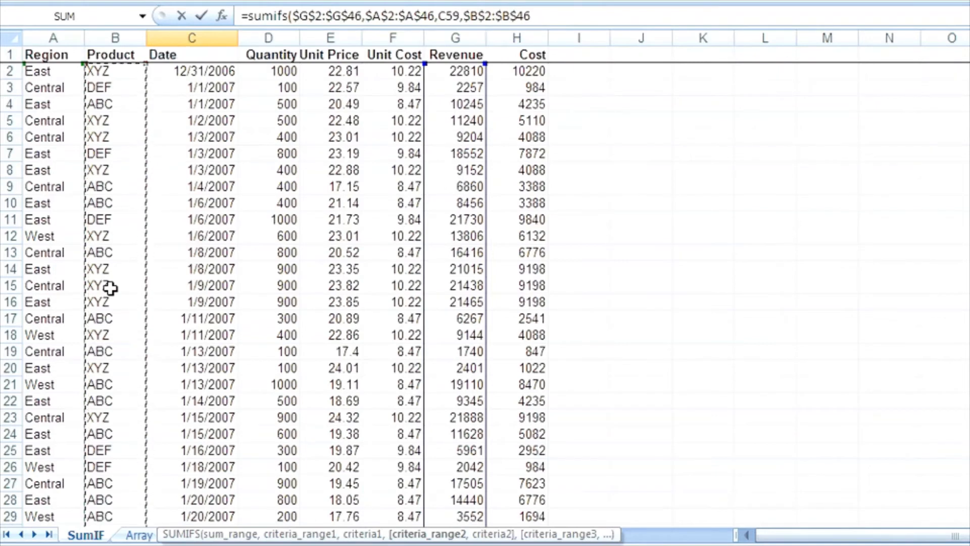
pyautogui.write(',')
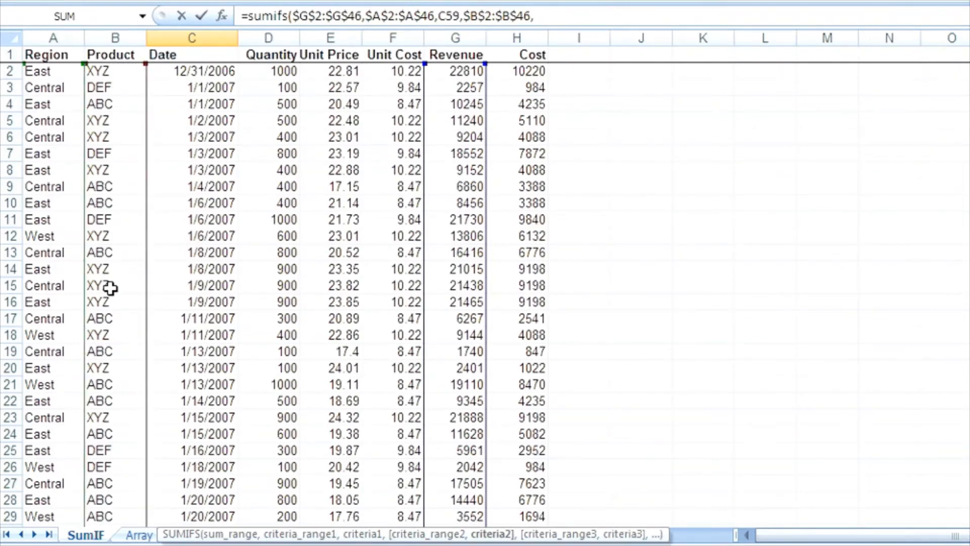
pyautogui.press('Left')
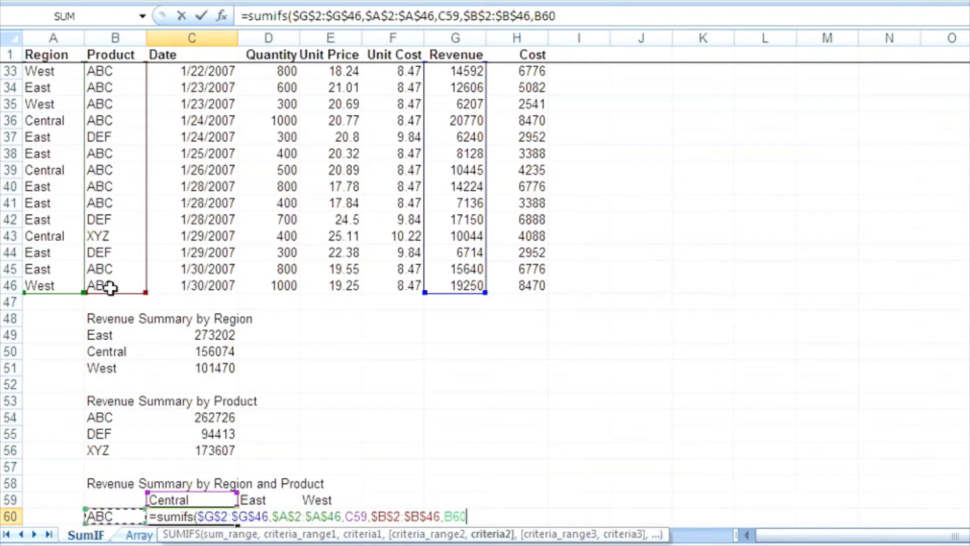
pyautogui.write(')')
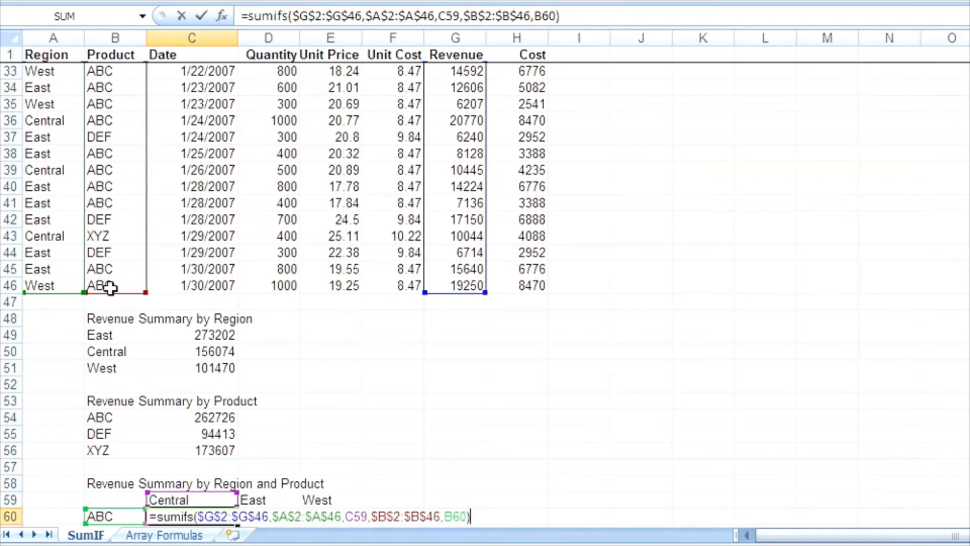
pyautogui.hotkey('ctrl', 'Return')
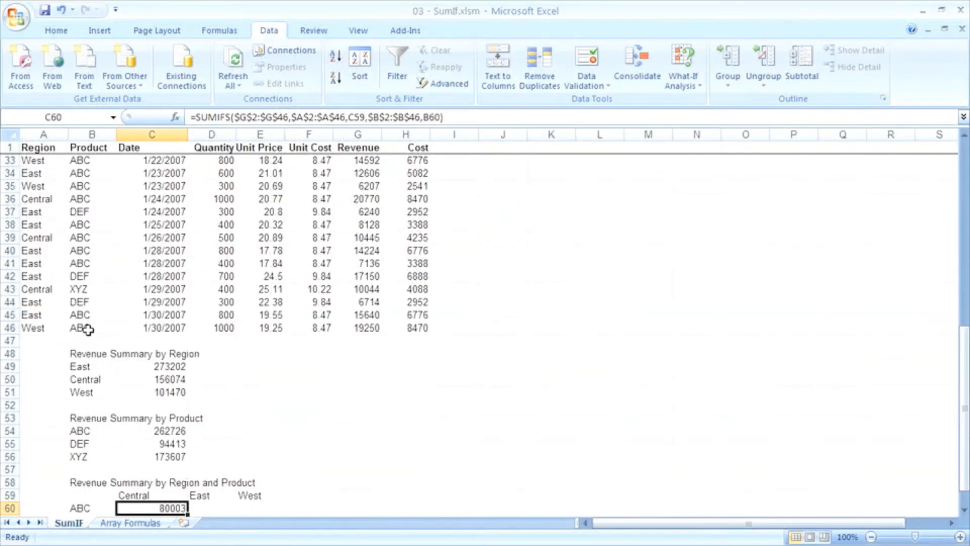
# Step: Try to copy the C60 formula with its relative criteria references across the region and product grid C60:E62
pyautogui.hotkey('ctrl', 'c')
pyautogui.hotkey('shift', 'Down')
pyautogui.hotkey('shift', 'Down')
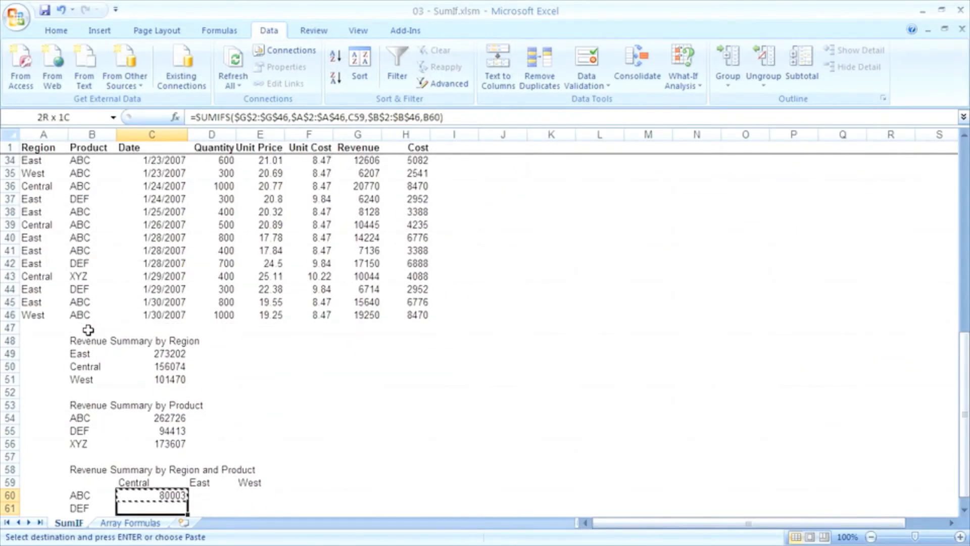
pyautogui.hotkey('shift', 'Right')
pyautogui.hotkey('shift', 'Right')
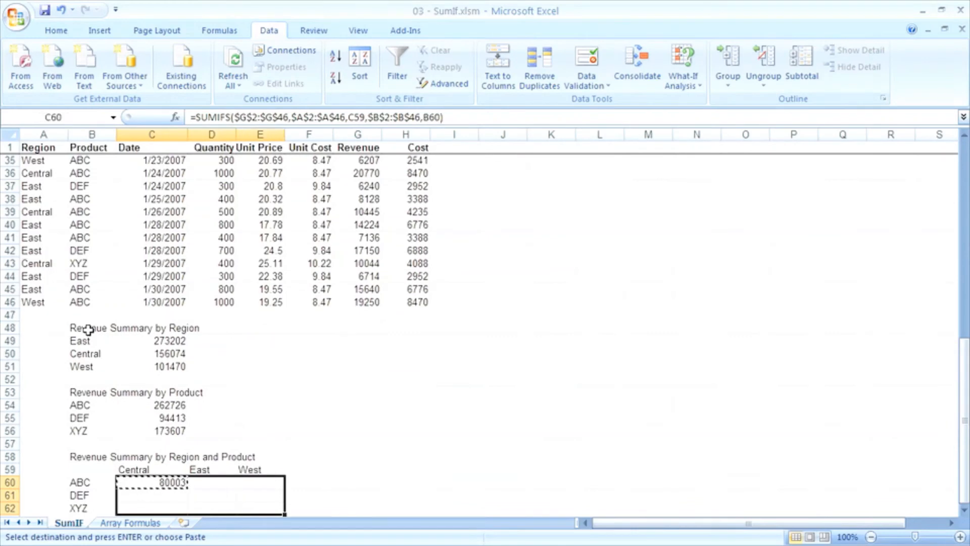
pyautogui.hotkey('ctrl', 'v')
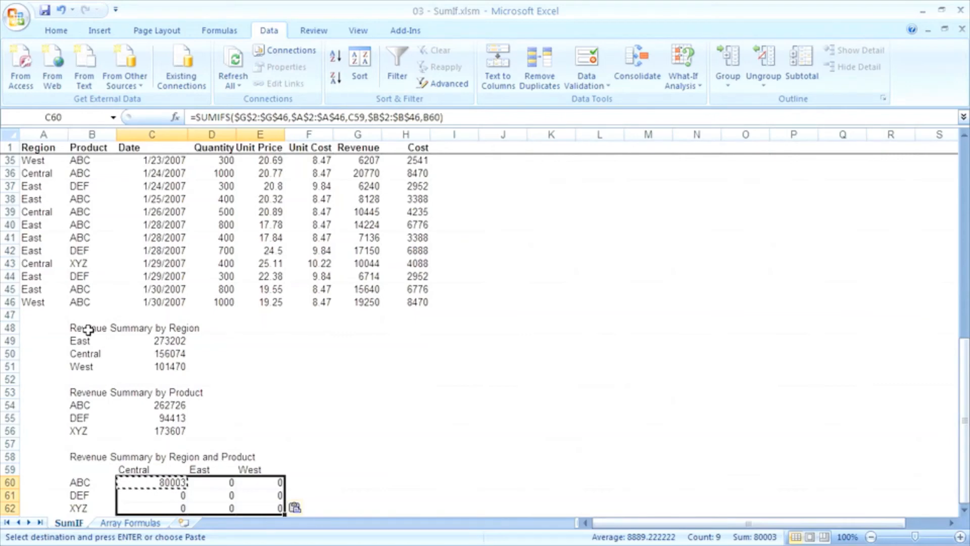
# Step: Edit the C60 formula to use mixed references for its criteria: C$59 for the region and $B60 for the product
pyautogui.press('Up')
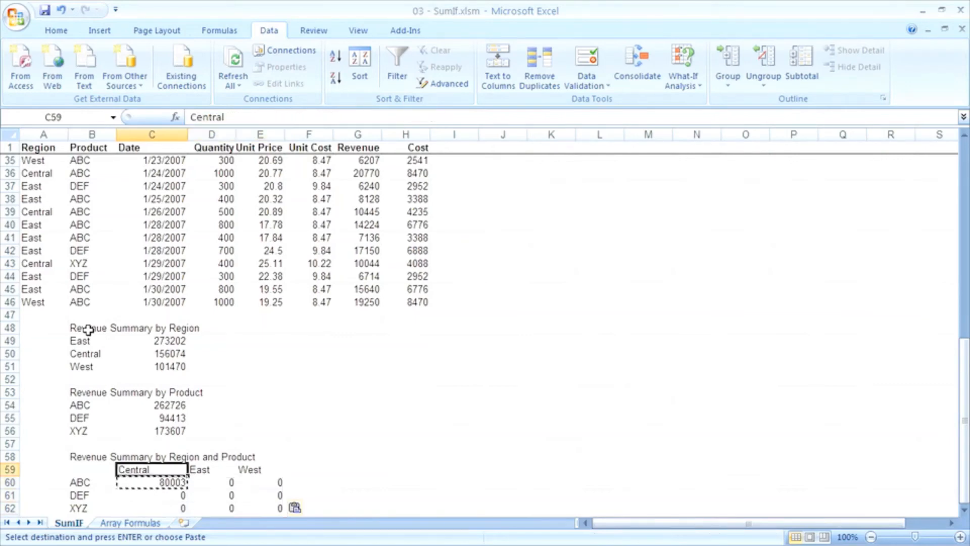
pyautogui.press('Up')
pyautogui.press('Down')
pyautogui.press('Down')
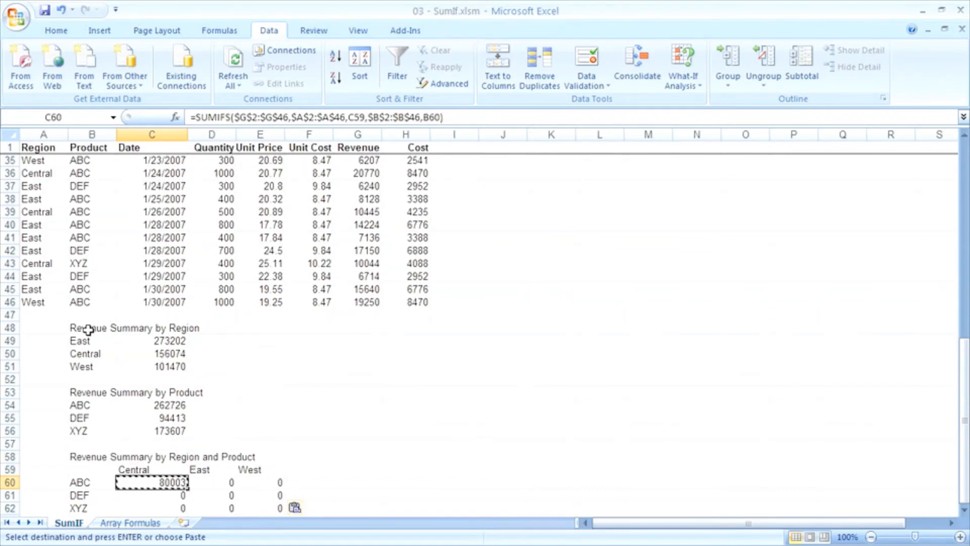
pyautogui.press('F2')
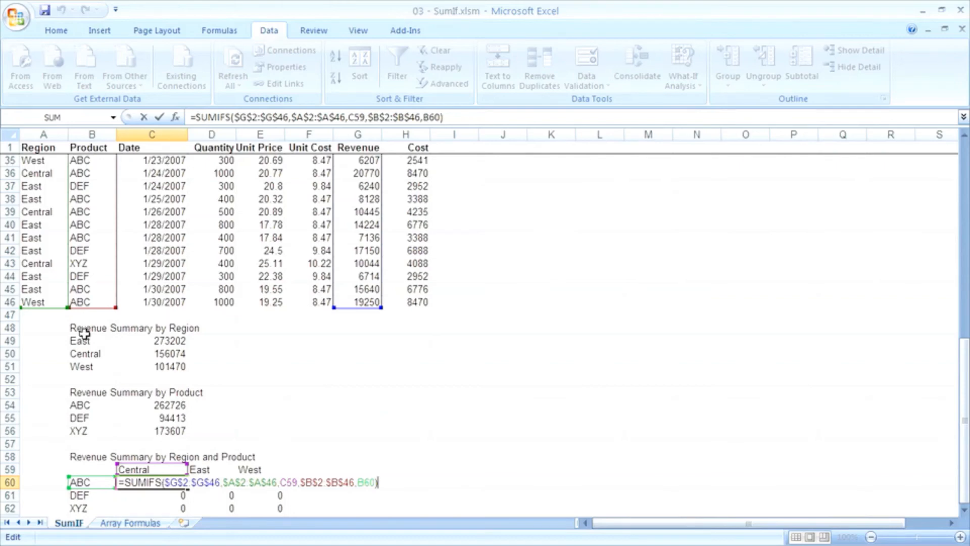
pyautogui.click(286, 480)
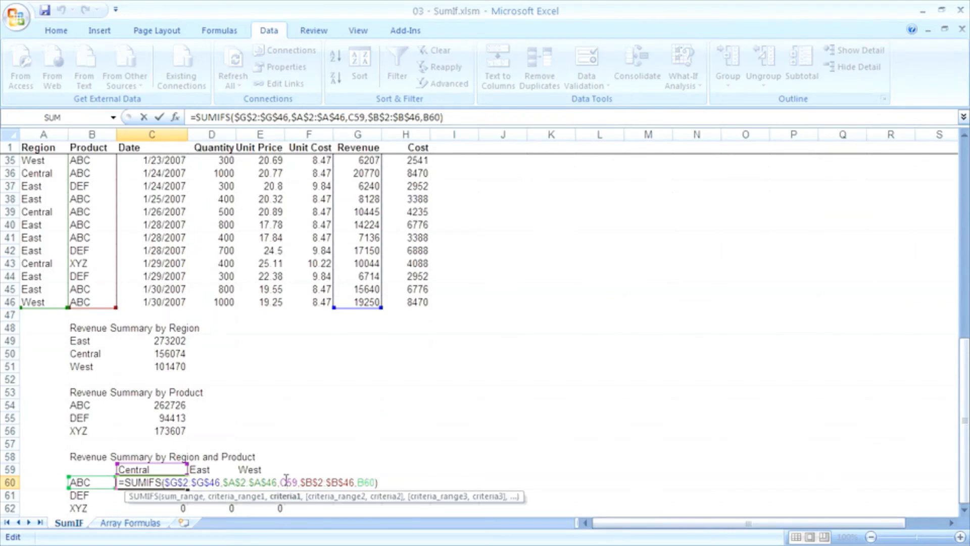
pyautogui.write('$')
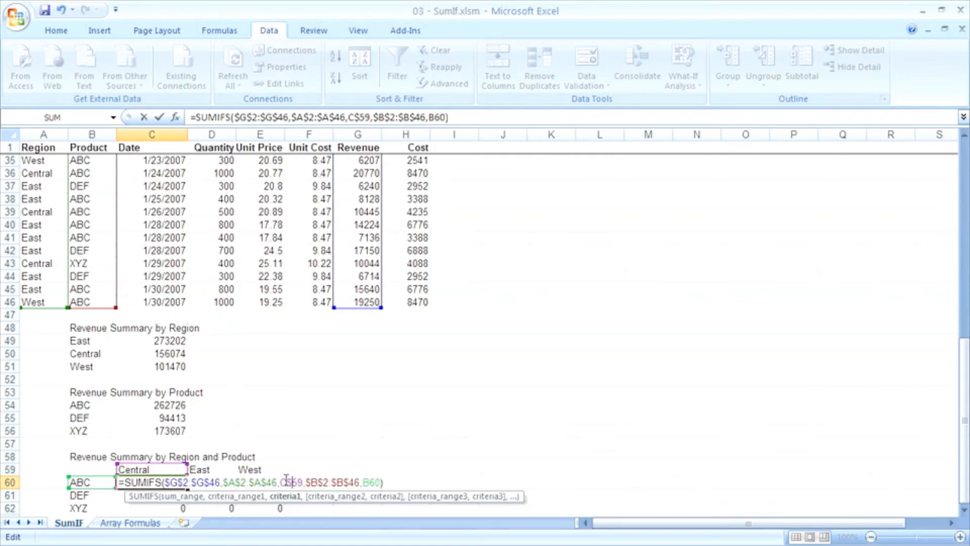
pyautogui.click(364, 482)
pyautogui.write('$')
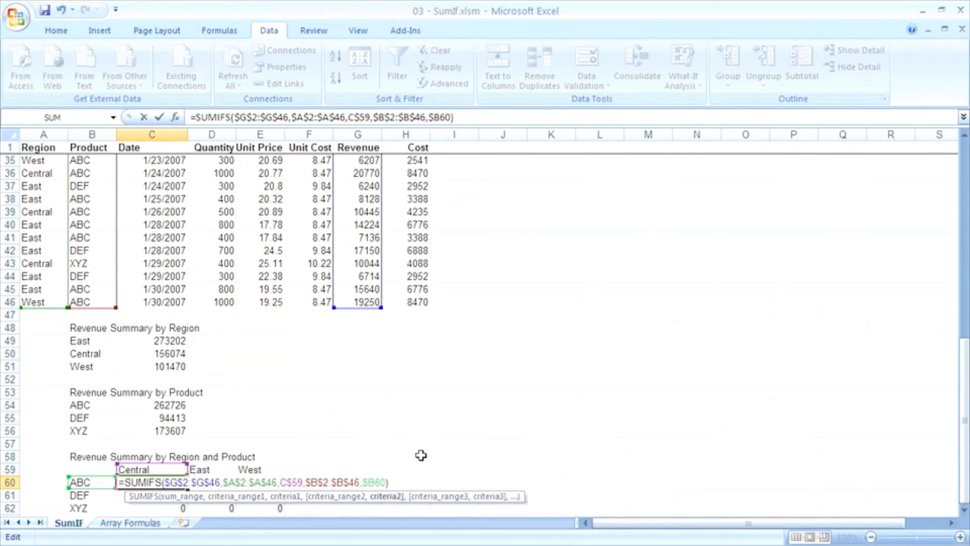
pyautogui.hotkey('ctrl', 'Return')
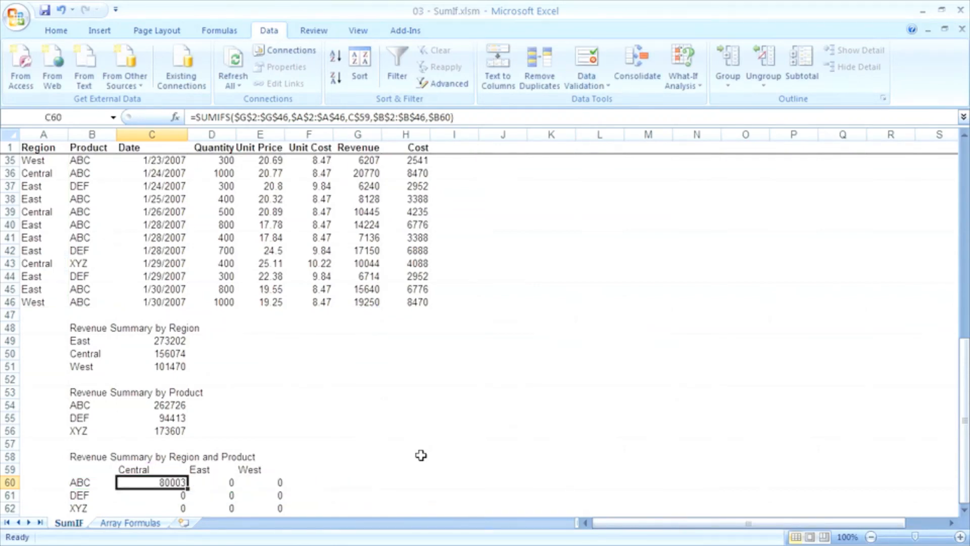
# Step: Copy the corrected SUMIFS formula from C60 over the whole region and product grid C60:E62
pyautogui.hotkey('ctrl', 'c')
pyautogui.hotkey('shift', 'Down')
pyautogui.hotkey('shift', 'Down')
pyautogui.hotkey('shift', 'Right')
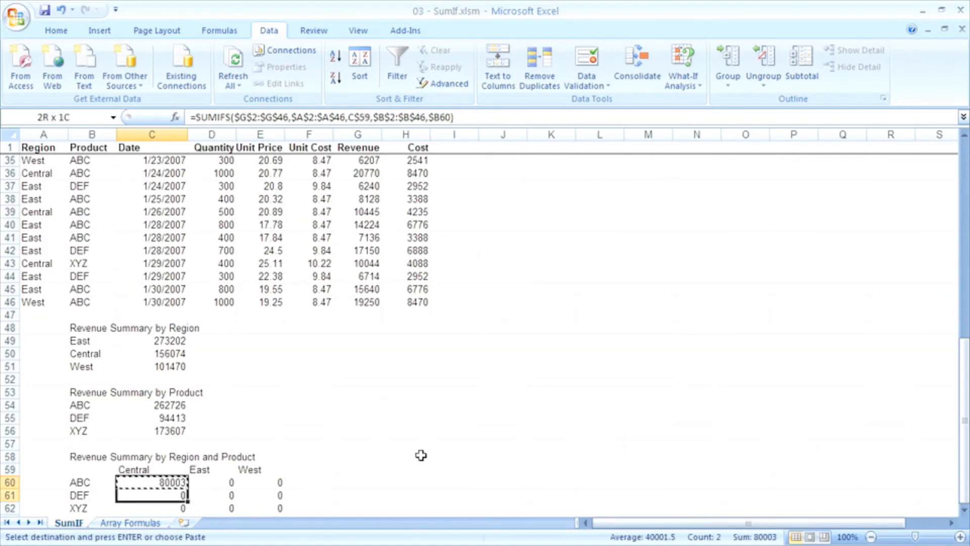
pyautogui.hotkey('shift', 'Right')
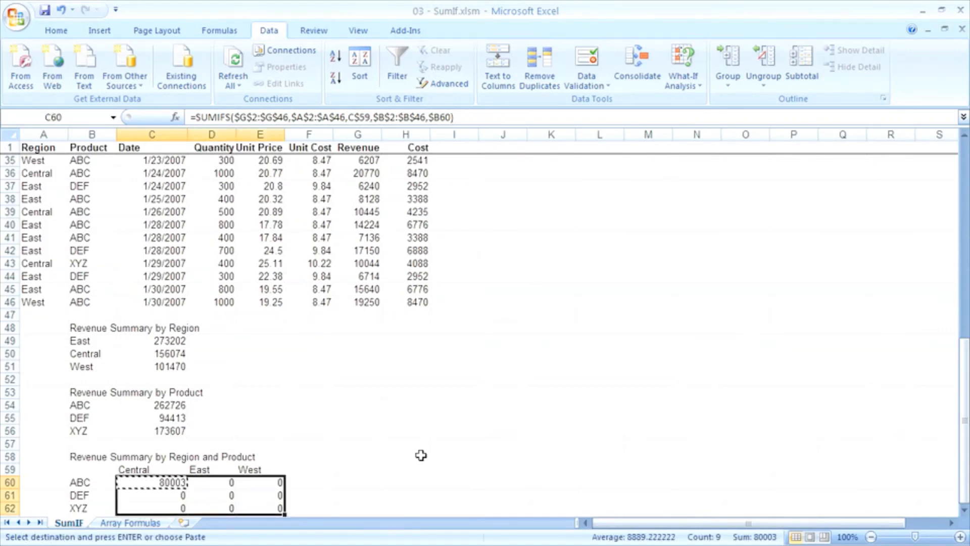
pyautogui.hotkey('ctrl', 'v')
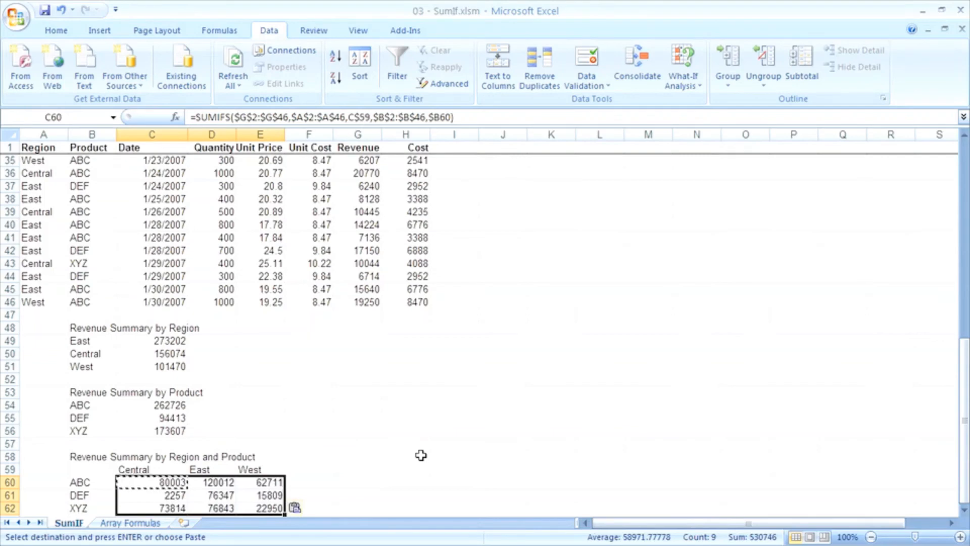